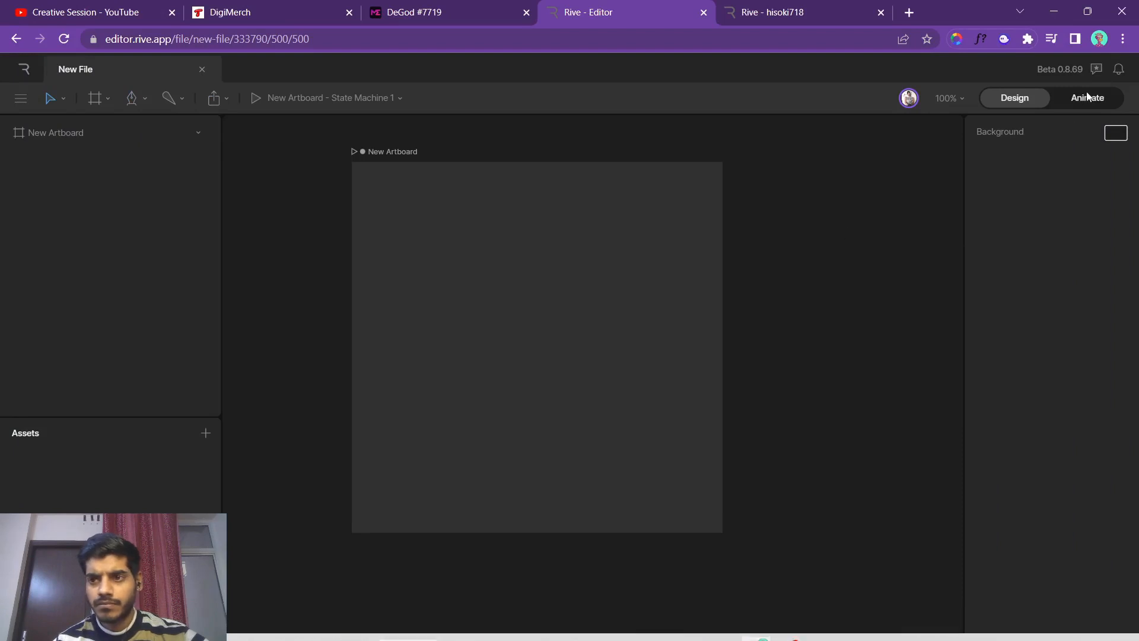
click(1087, 98)
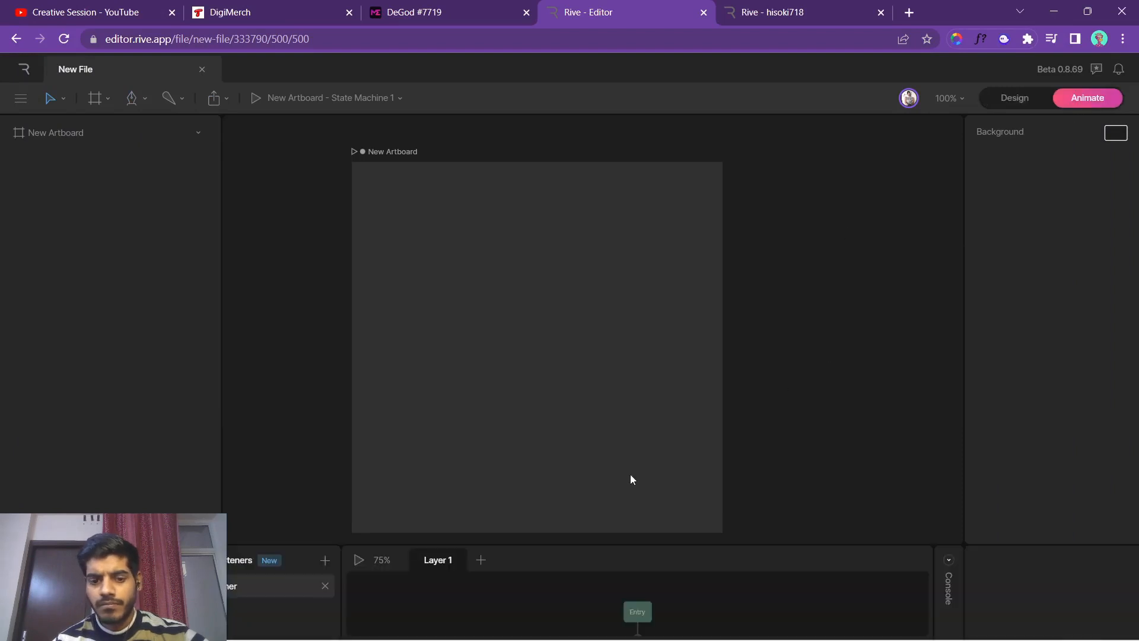
click(1013, 98)
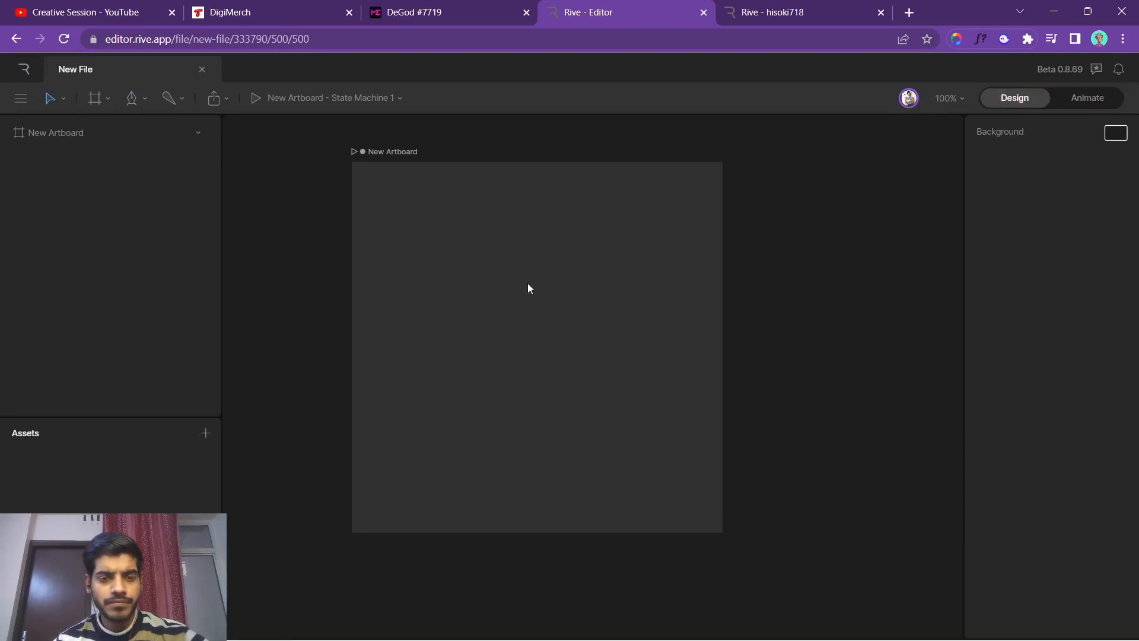
click(98, 98)
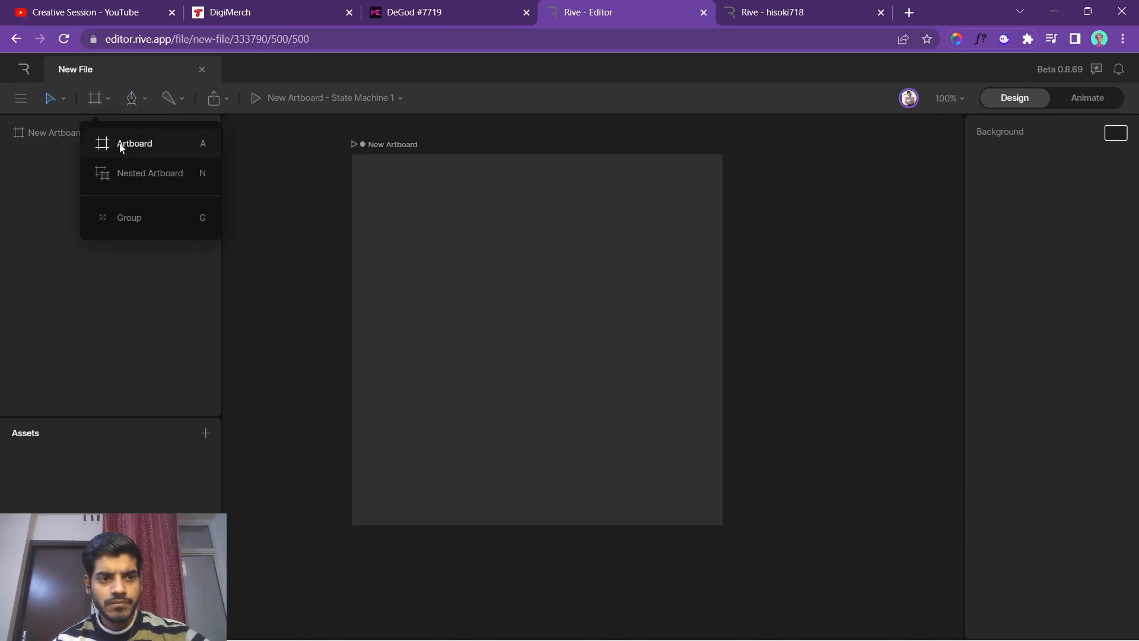
Draw a rectangle about 500 by 495 that covers the artboard.
click(132, 98)
click(157, 188)
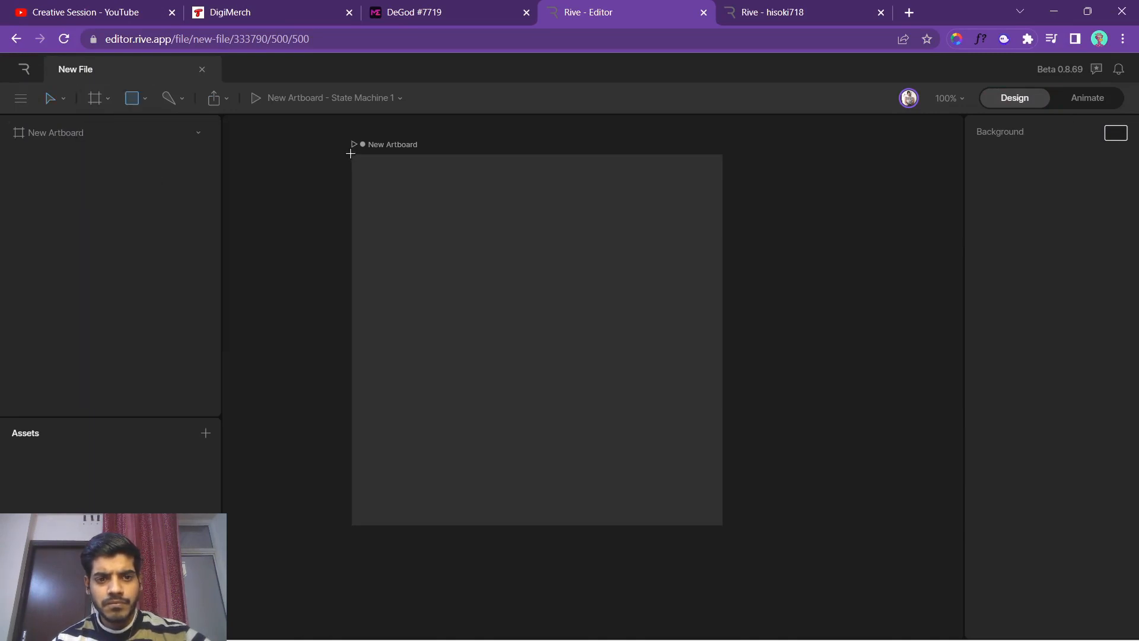
drag(351, 153, 724, 525)
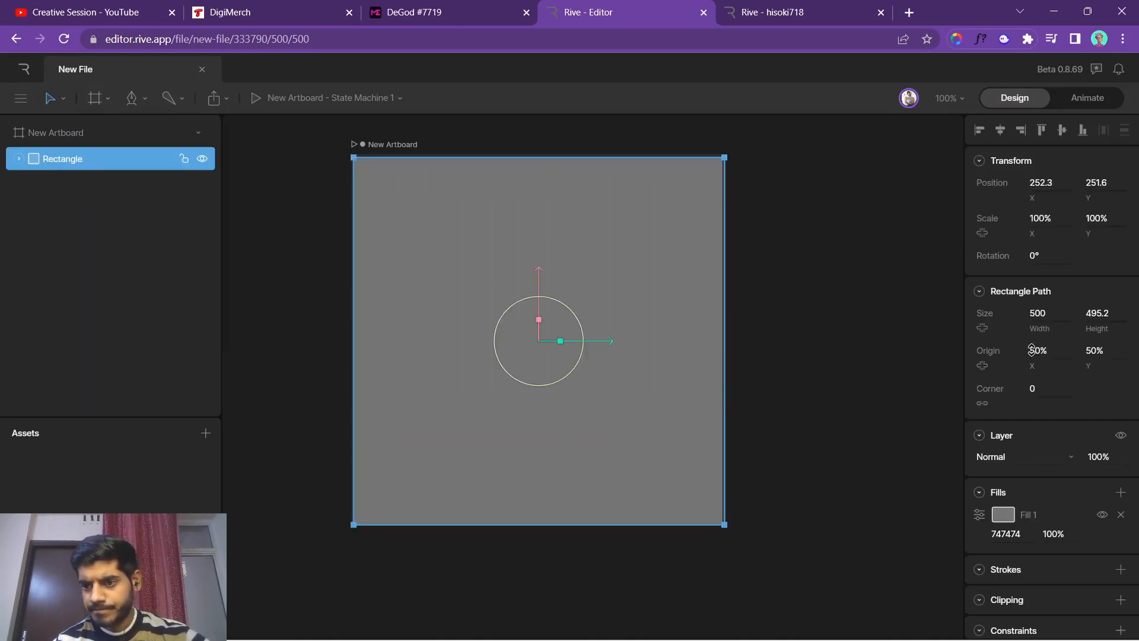
Set the rectangle's height to 500 and centre it horizontally and vertically on the artboard.
click(1097, 312)
text(500)
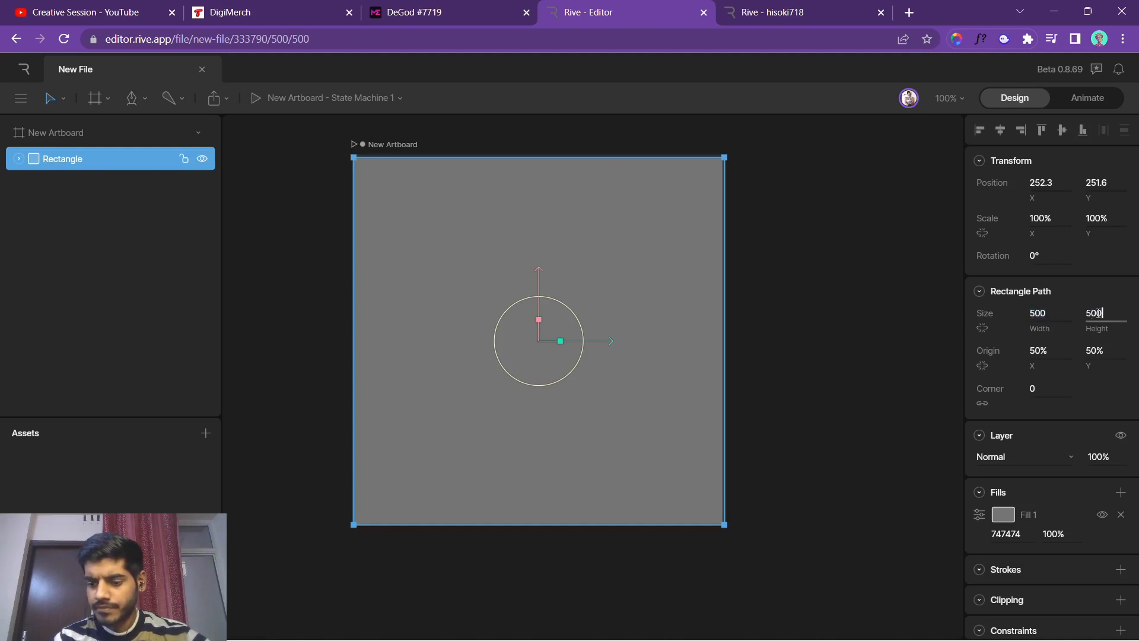
key(Return)
click(1062, 130)
click(1000, 130)
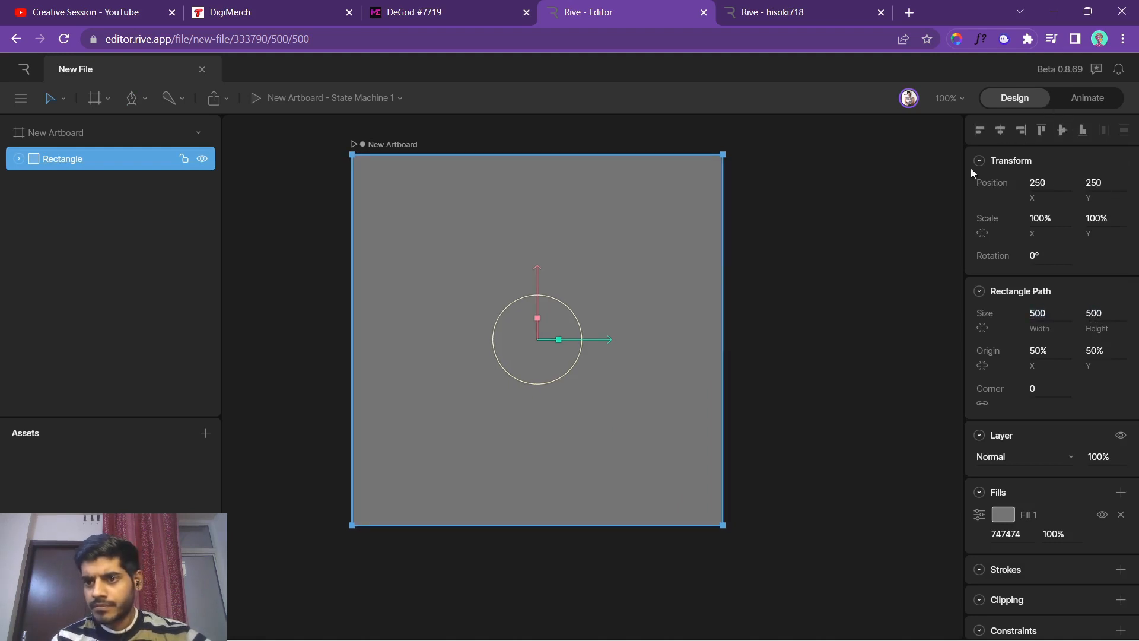
Set the rectangle's fill colour to orange FC7A00.
click(1010, 534)
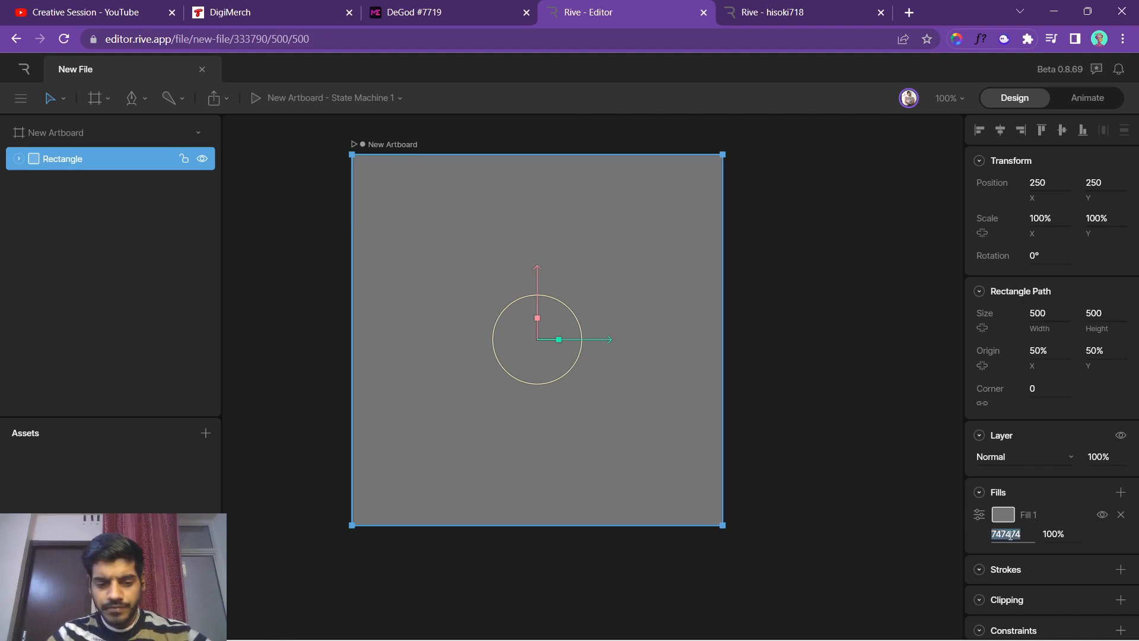
text(fc7a00)
key(Return)
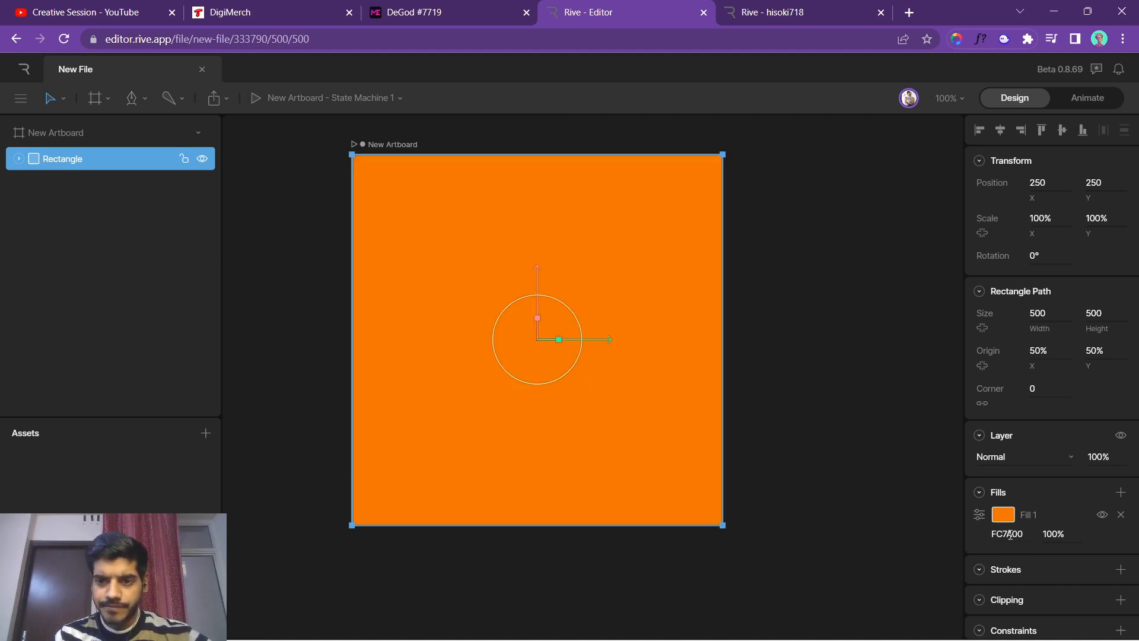
click(847, 344)
Rename the rectangle layer to BG and lock it.
double_click(90, 158)
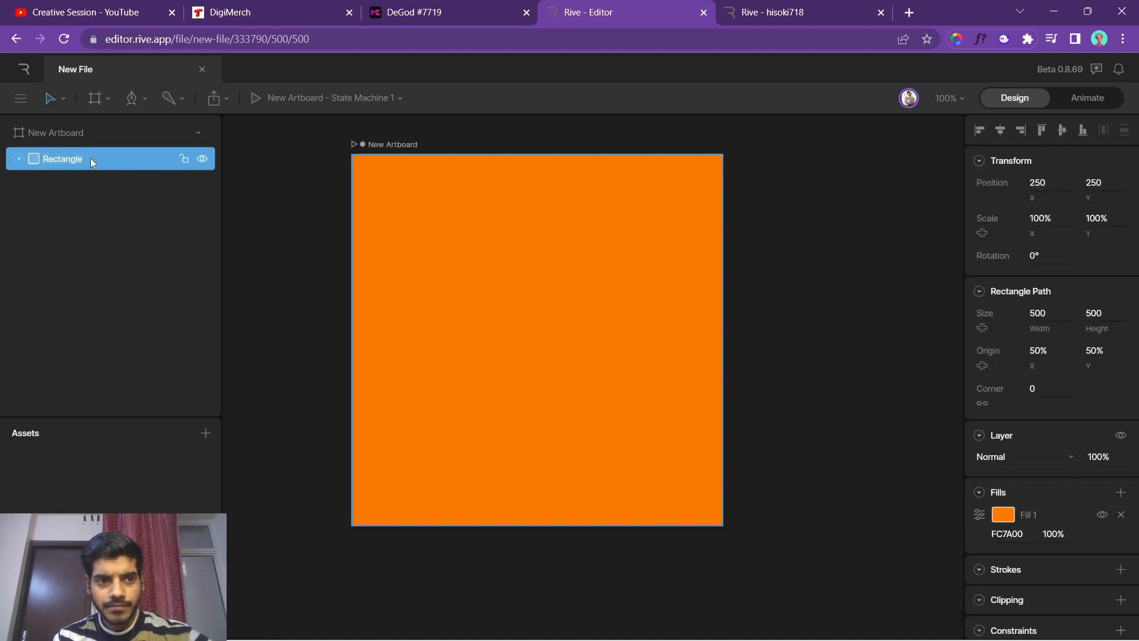
text(BG)
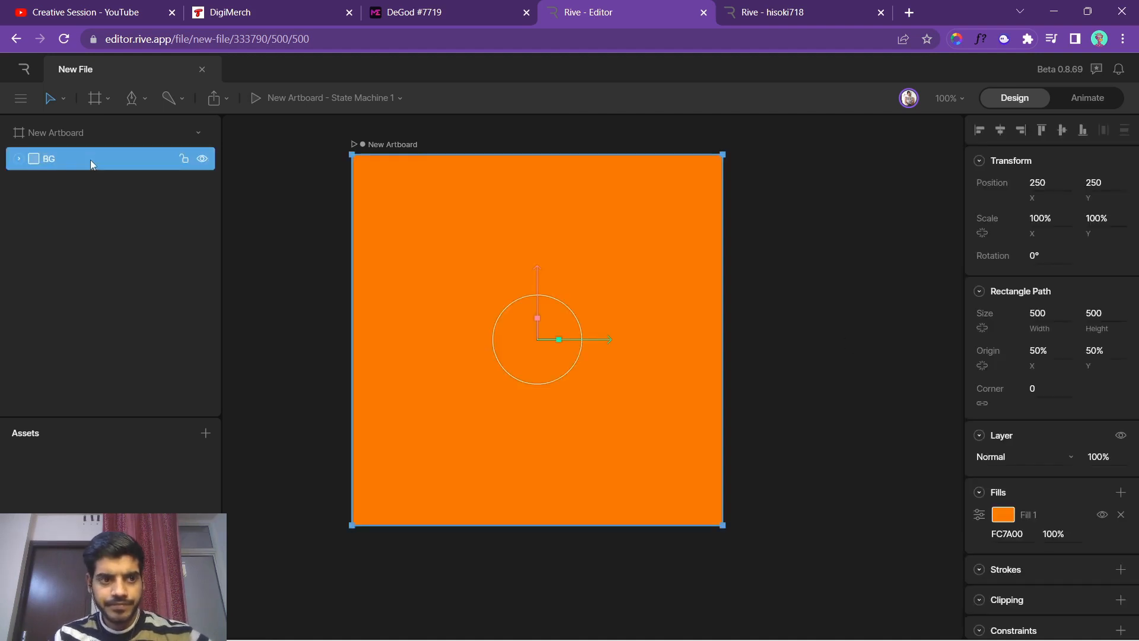
click(185, 159)
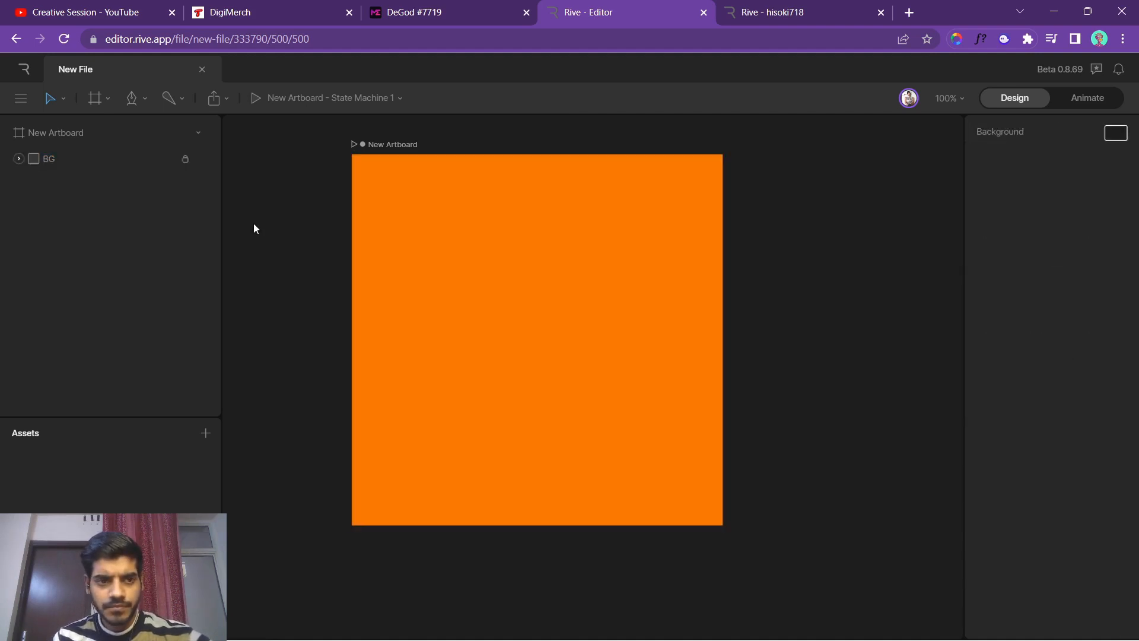
Draw a circle about 212 in diameter near the middle of the orange background.
click(136, 101)
click(174, 213)
drag(487, 249, 645, 392)
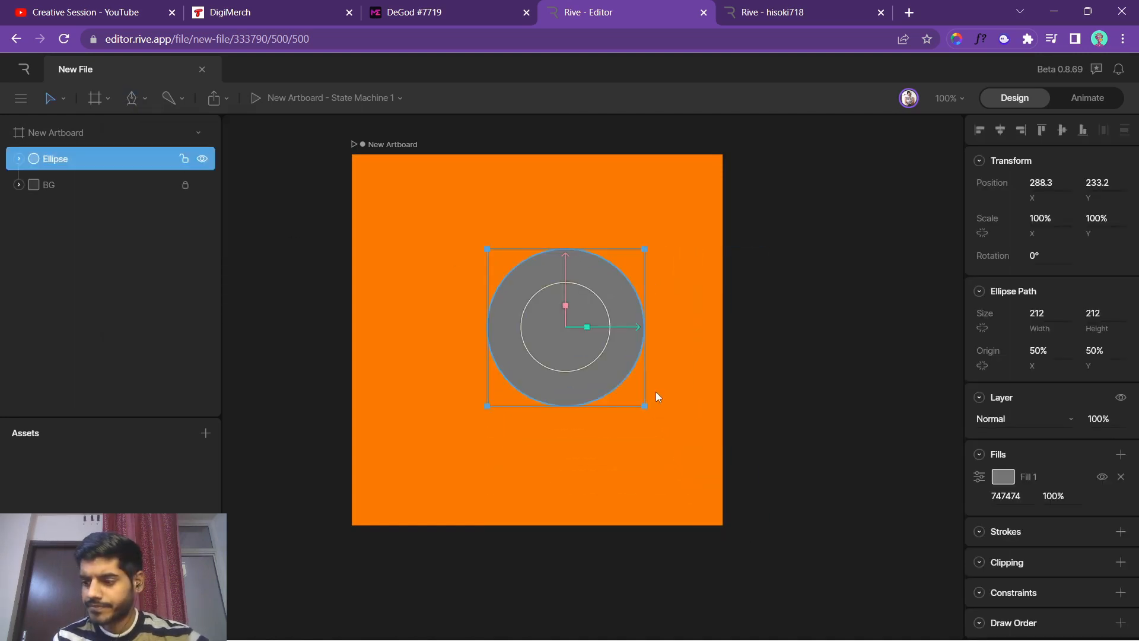
Set the circle's width and height to 225.6 and centre it horizontally and vertically on the artboard.
click(1044, 313)
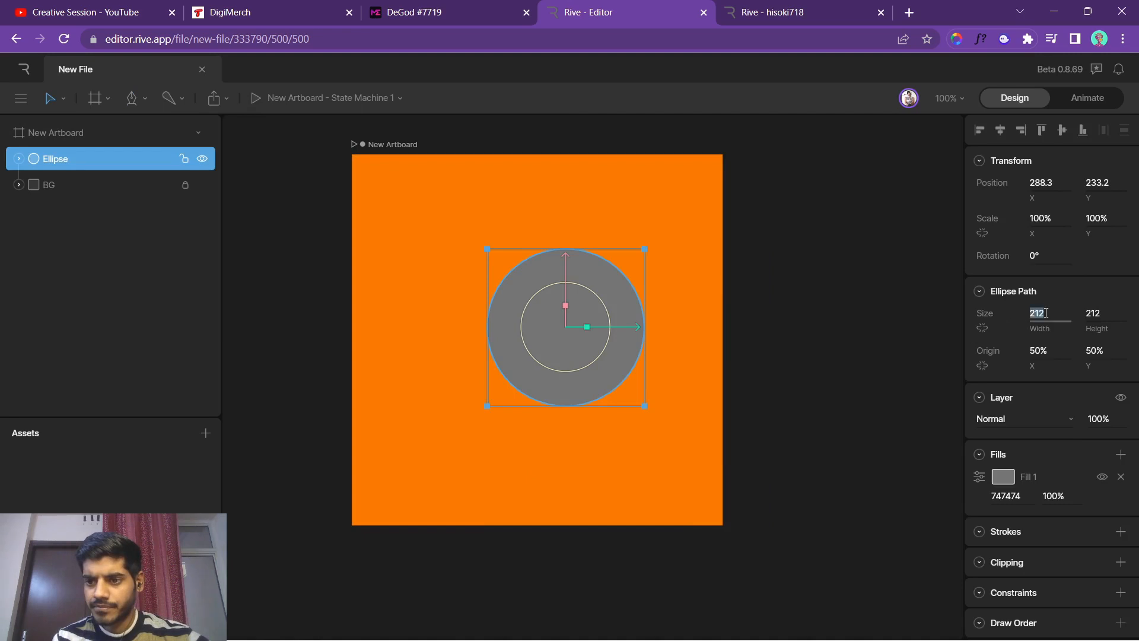
text(225.6)
key(Return)
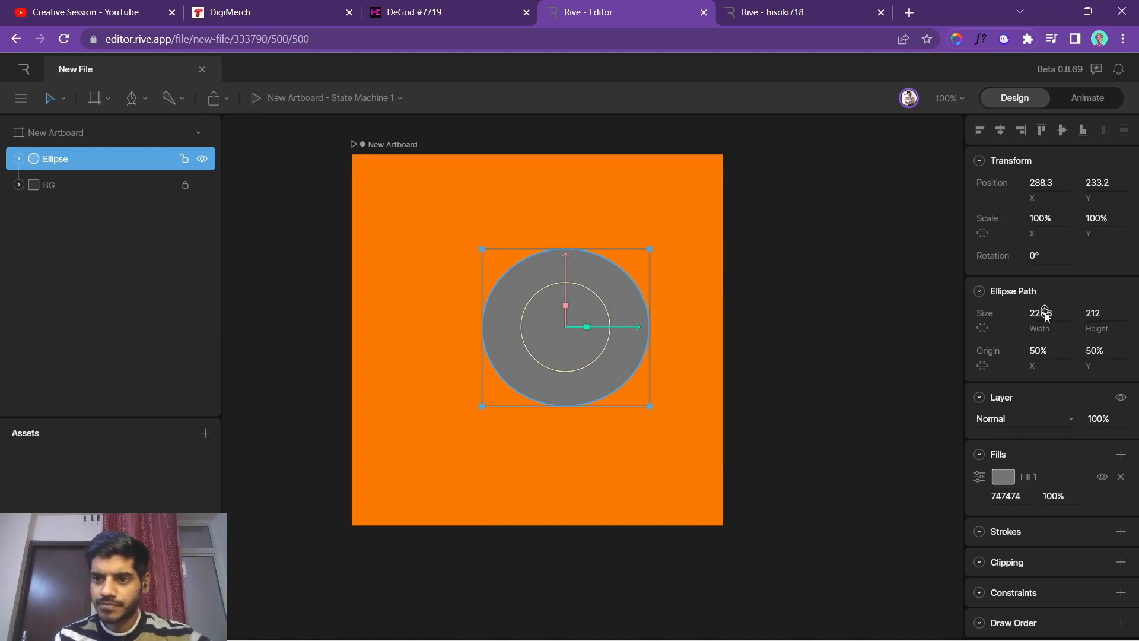
click(1096, 313)
text(225.6)
key(Return)
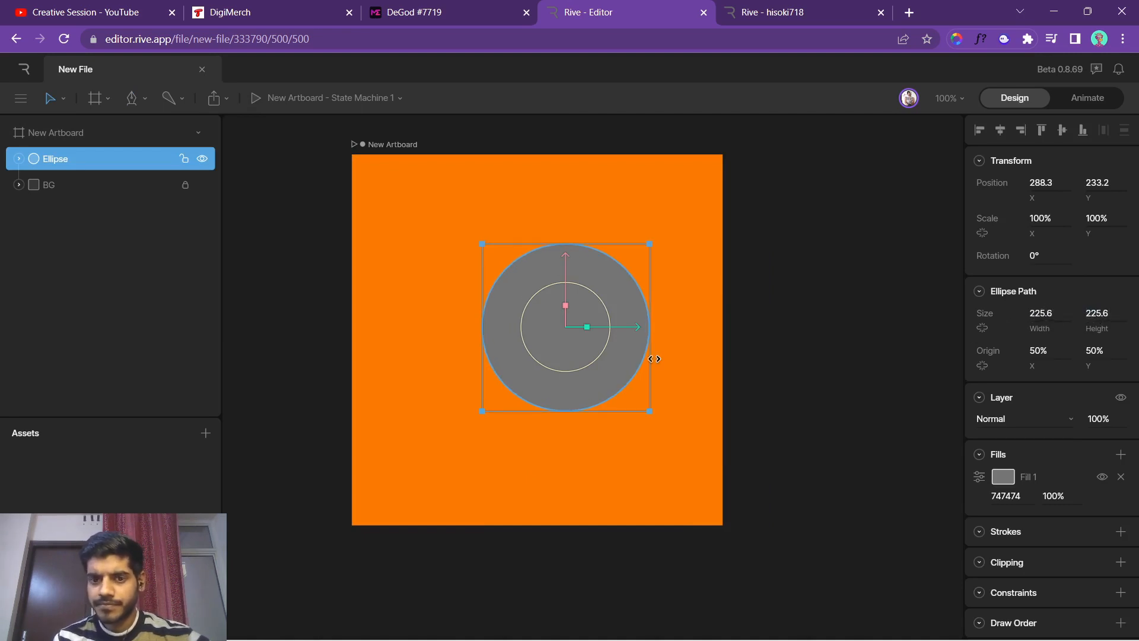
click(1055, 132)
click(1000, 129)
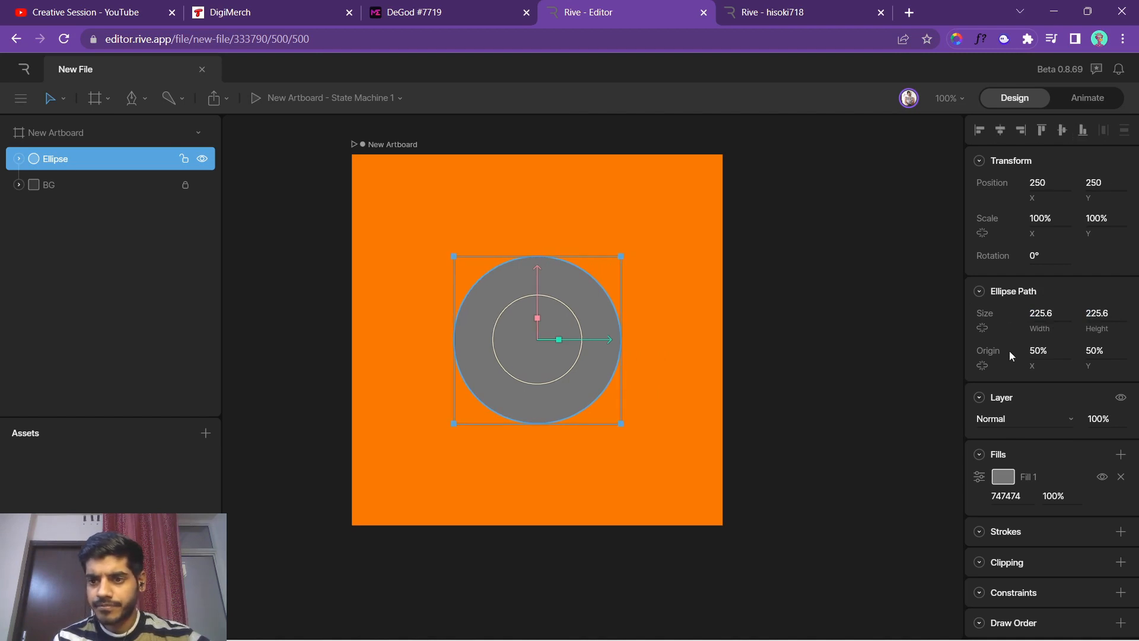
Give the circle a radial gradient fill that starts at its centre and ends at its edge.
click(1004, 481)
click(842, 363)
click(819, 412)
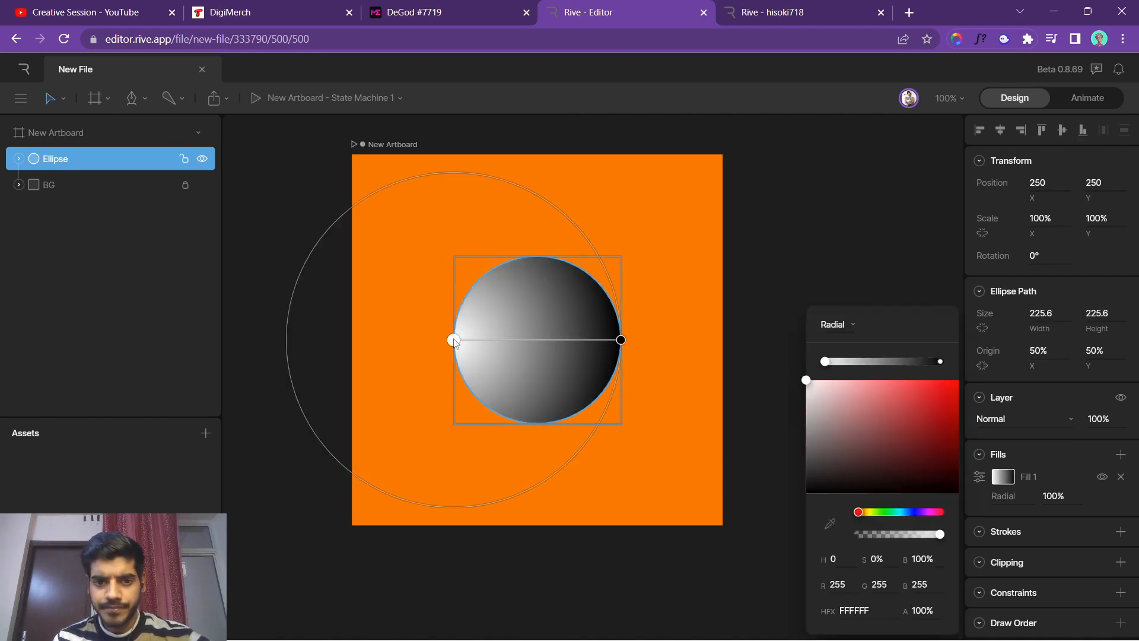
drag(454, 340, 541, 343)
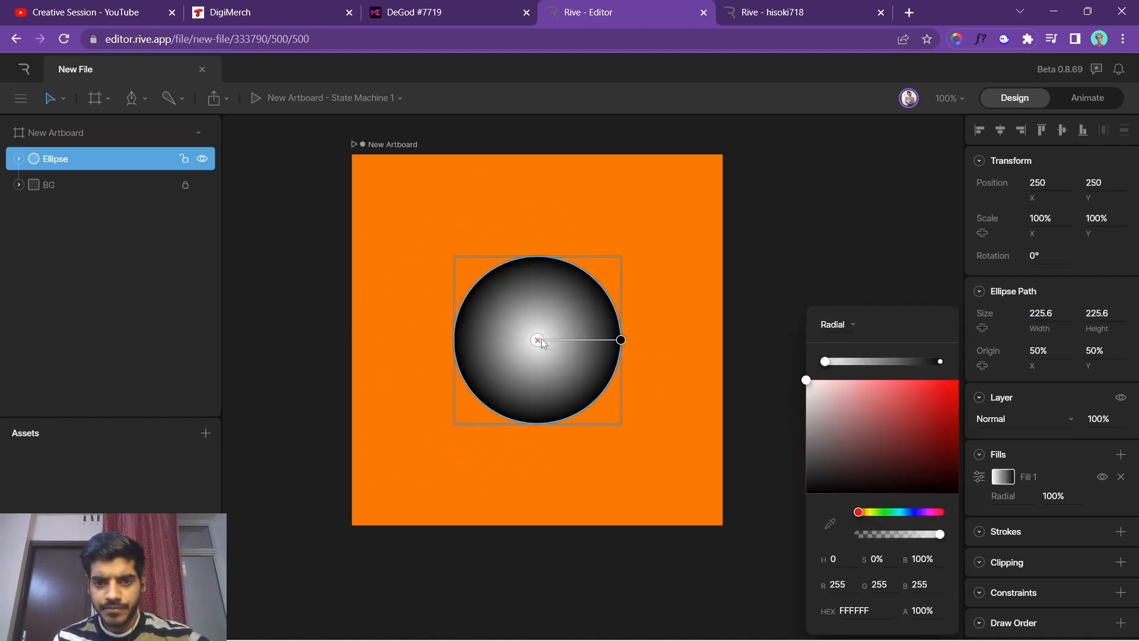
Set the outer stop of the circle's radial gradient to light grey C0C0C0.
click(940, 362)
drag(807, 492, 806, 409)
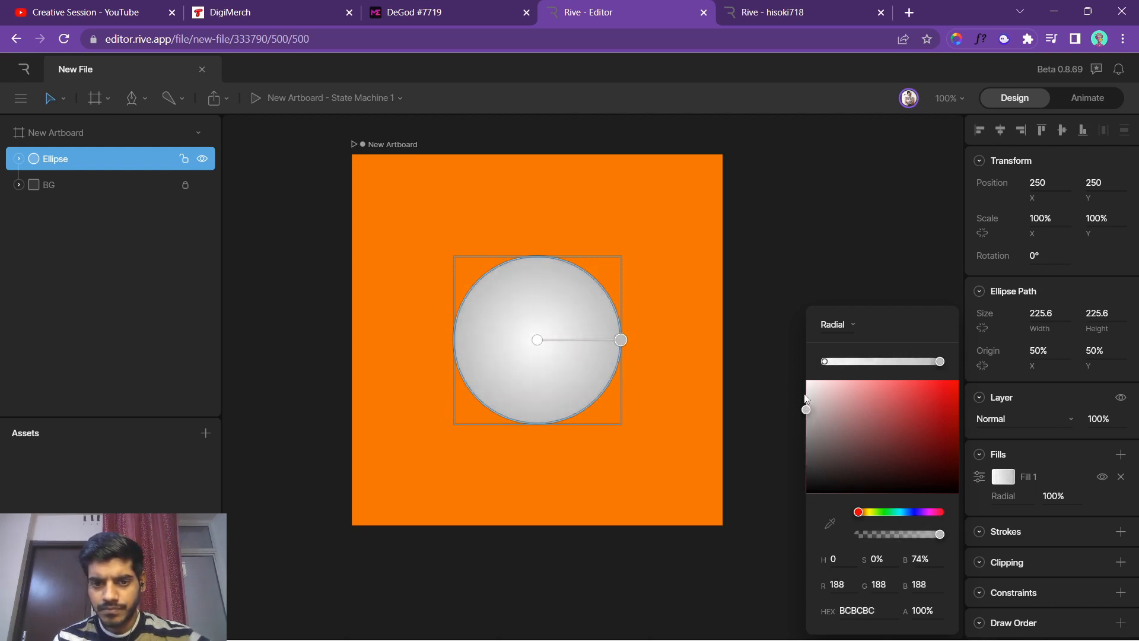
click(787, 247)
click(591, 347)
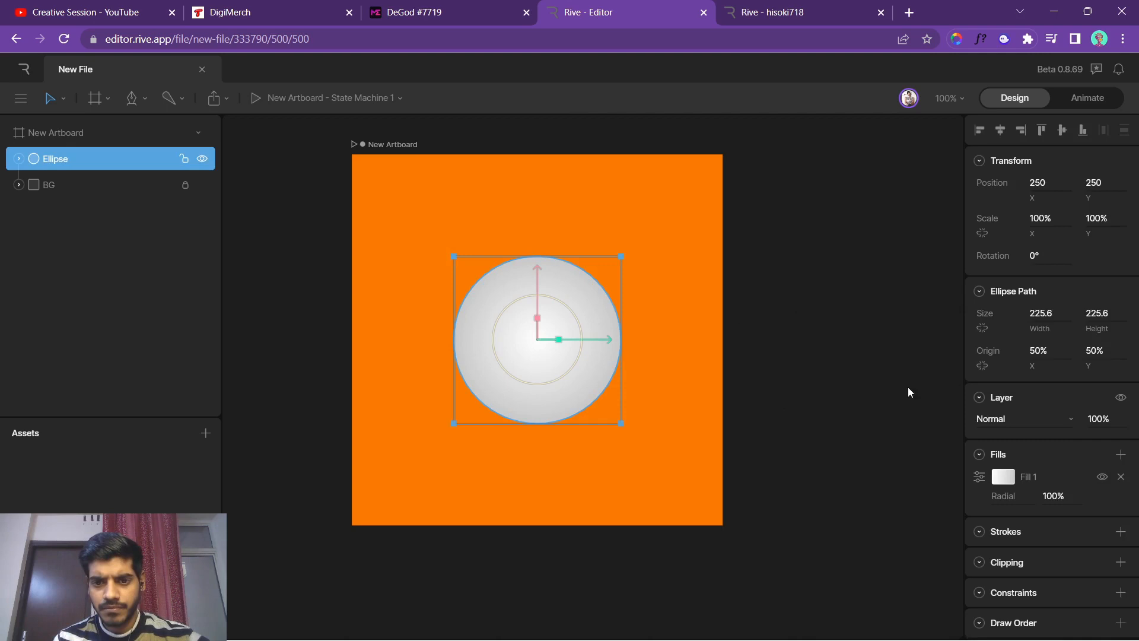
click(1003, 476)
click(941, 361)
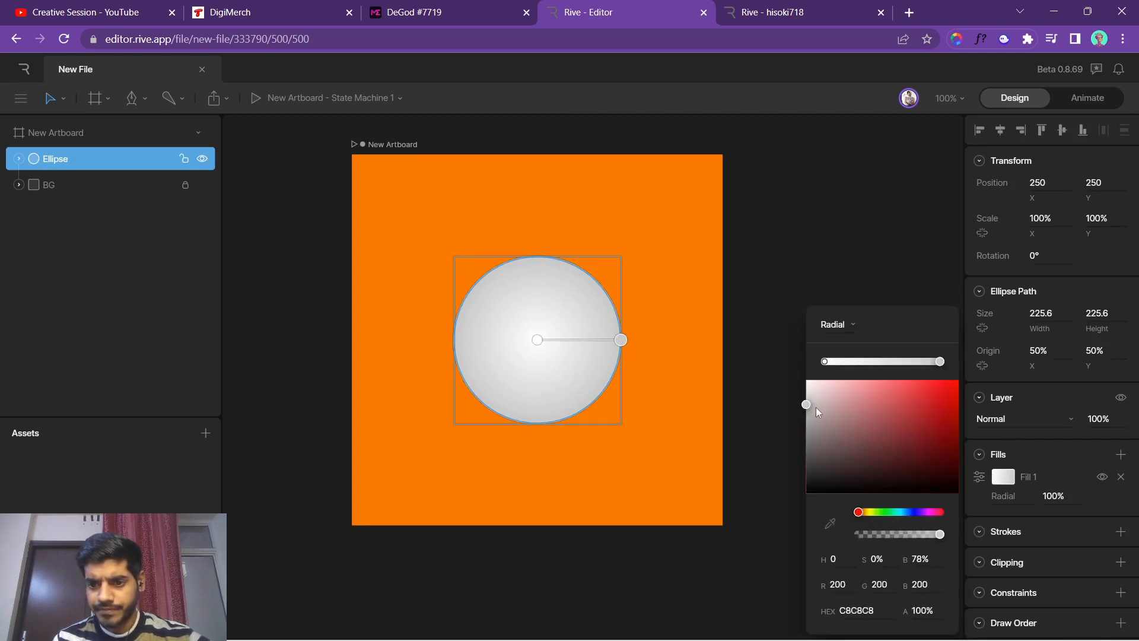
drag(806, 406, 806, 408)
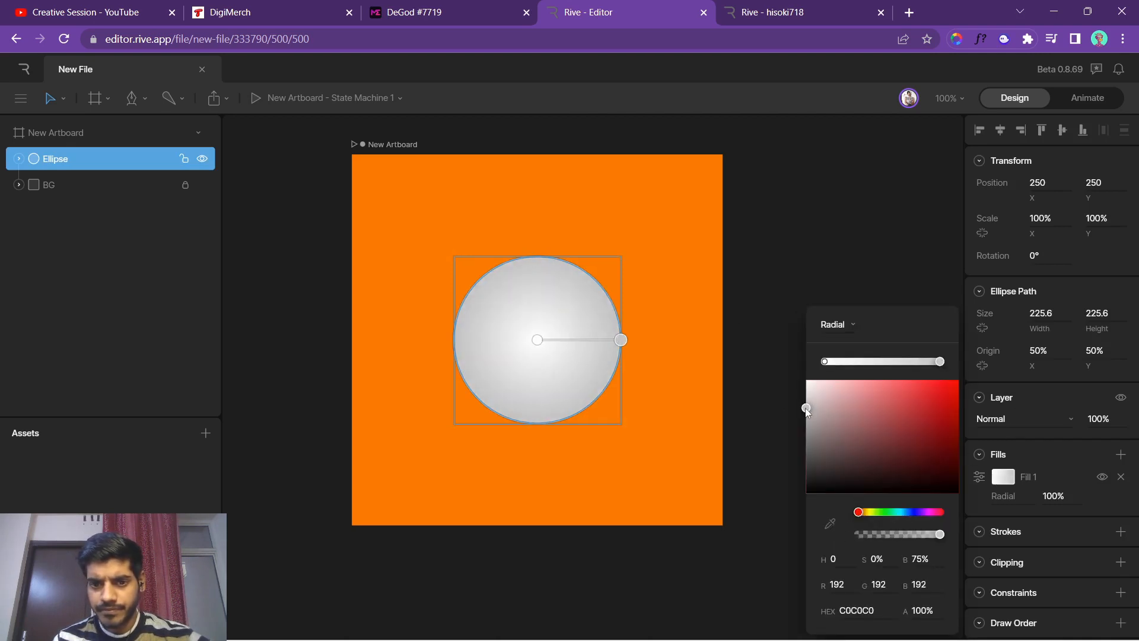
click(787, 218)
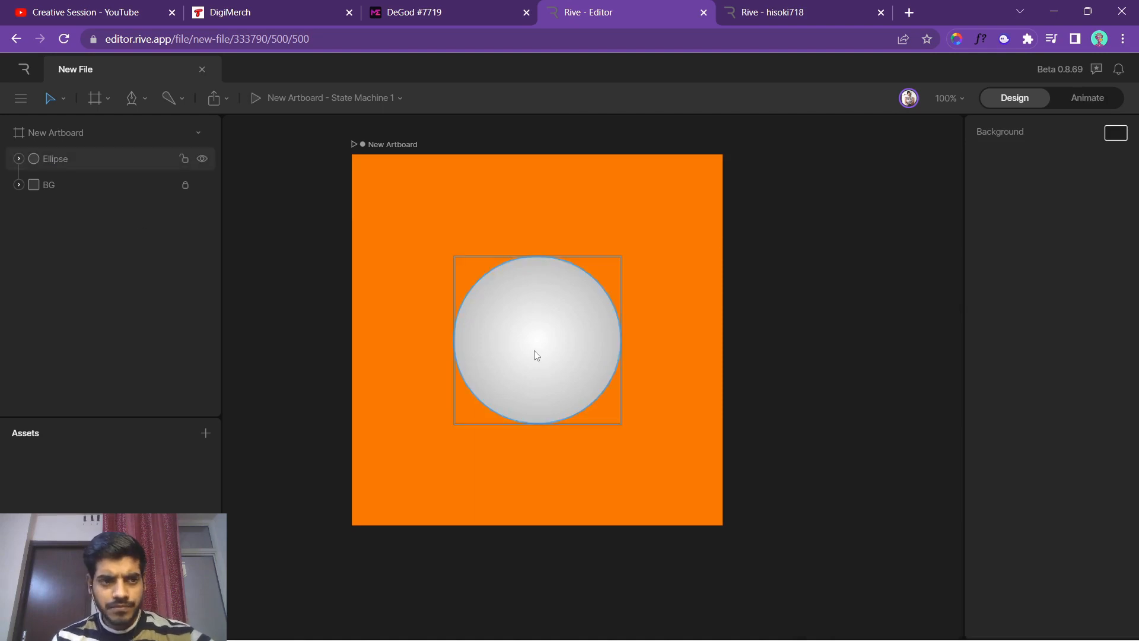
Rename the circle layer to Eye and duplicate it as a copy named Pupil.
double_click(76, 160)
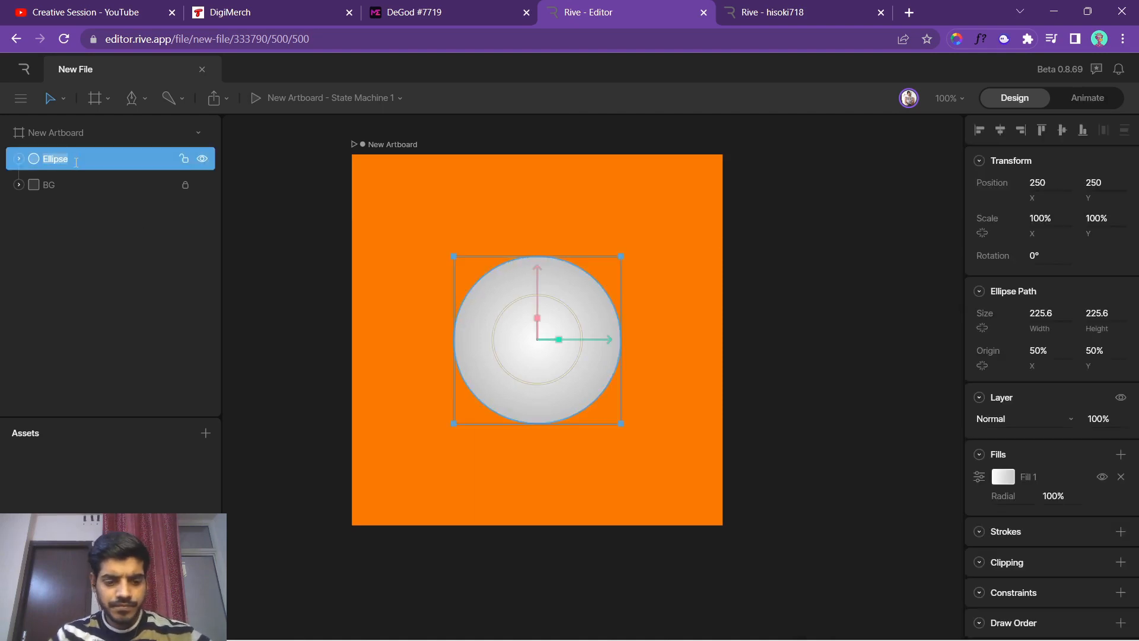
text(Eye)
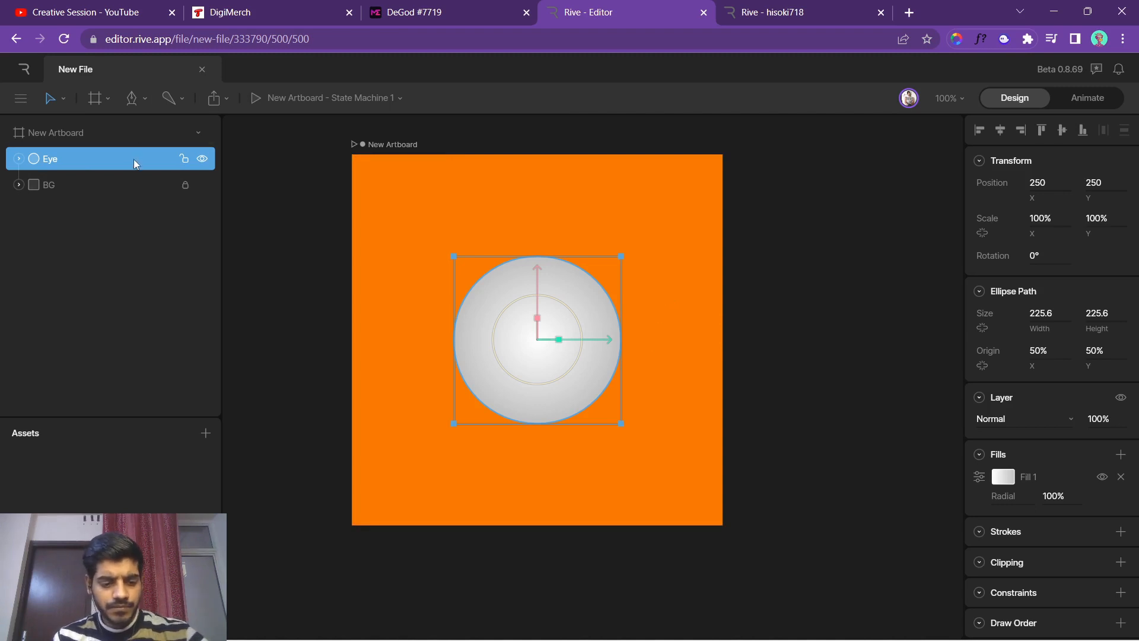
key(ctrl+d)
double_click(70, 158)
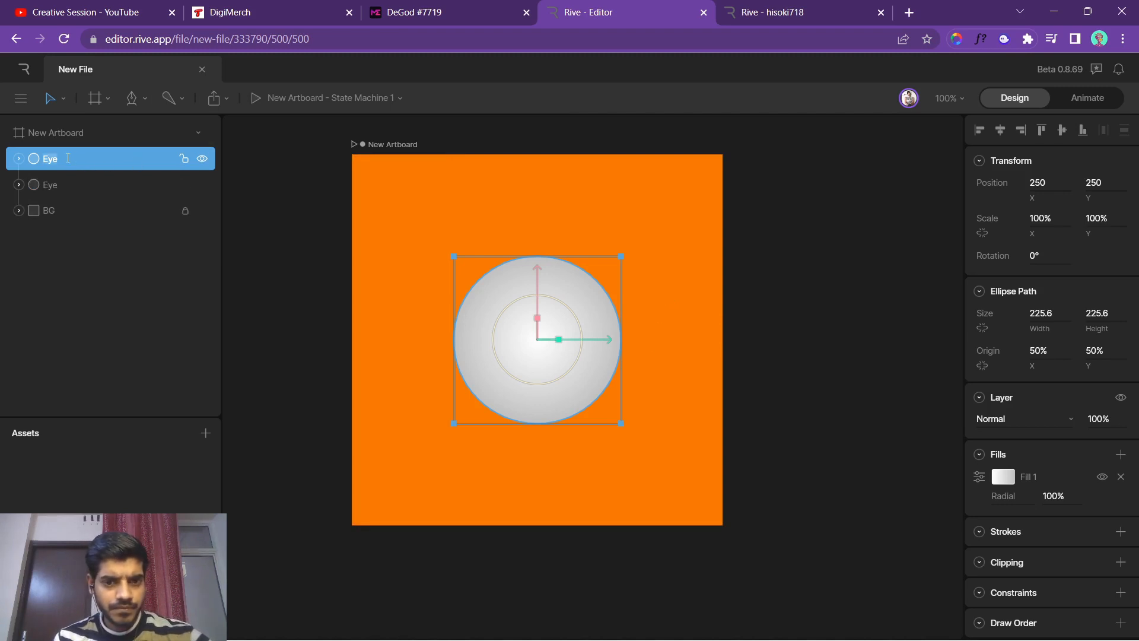
text(Pupil)
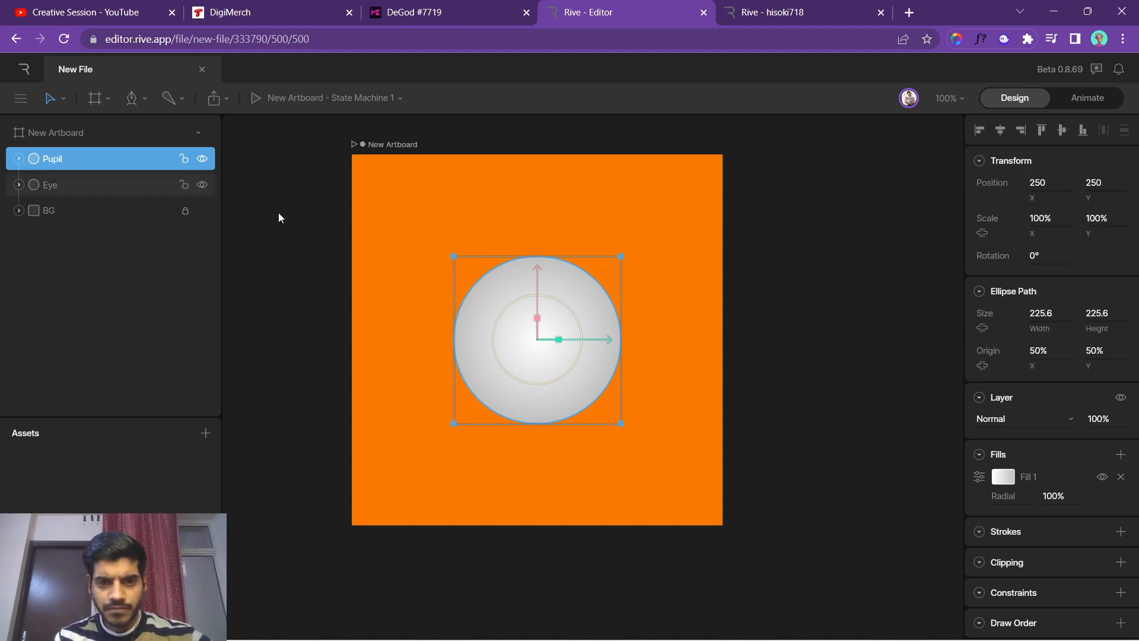
Shrink the Pupil circle and set its X and Y scale to 27%.
drag(609, 342, 697, 343)
drag(709, 426, 588, 303)
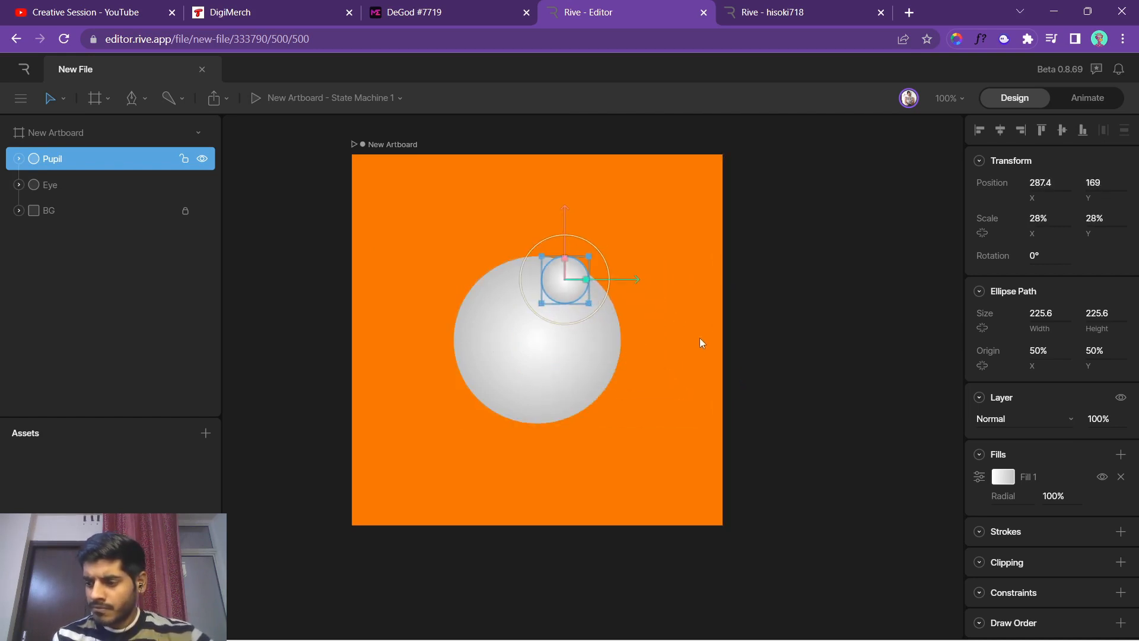
click(1052, 224)
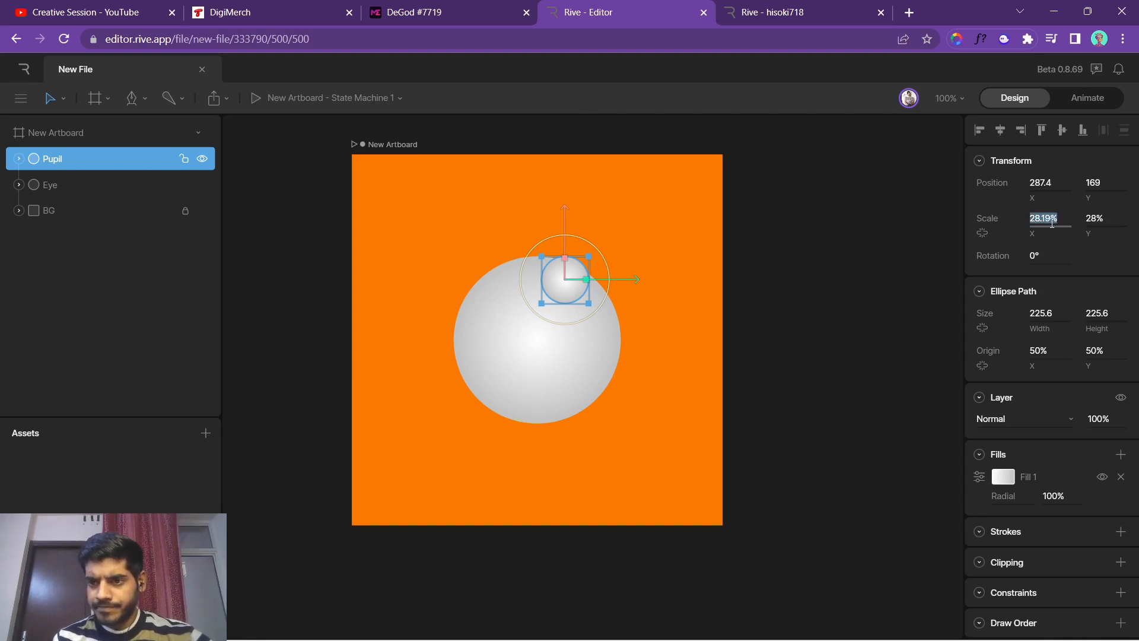
text(27)
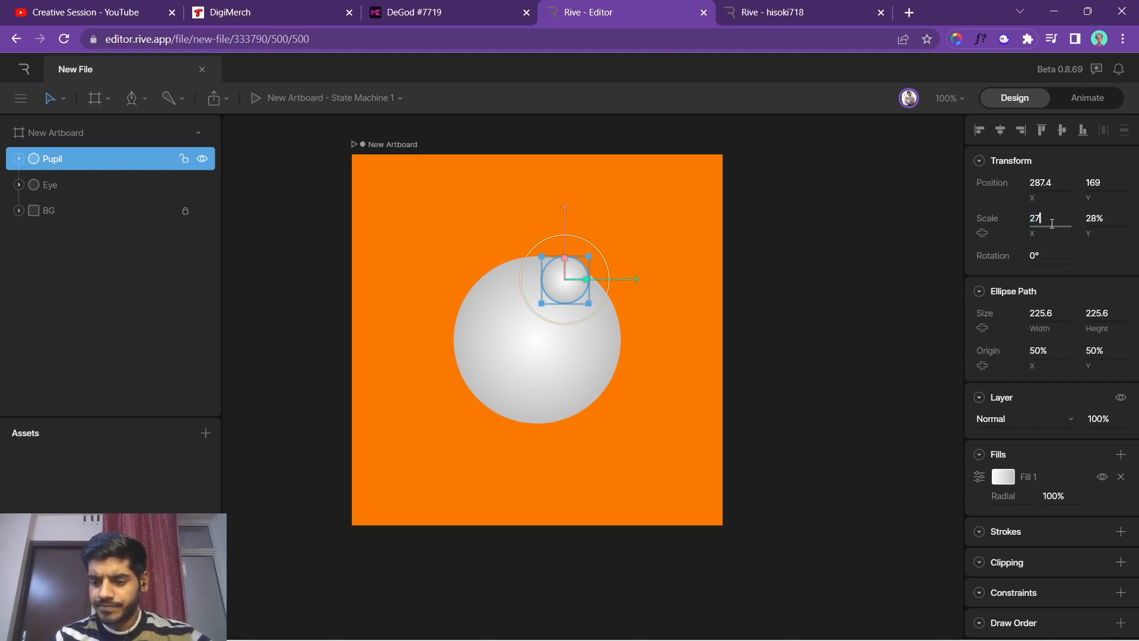
click(1096, 221)
text(27)
key(Return)
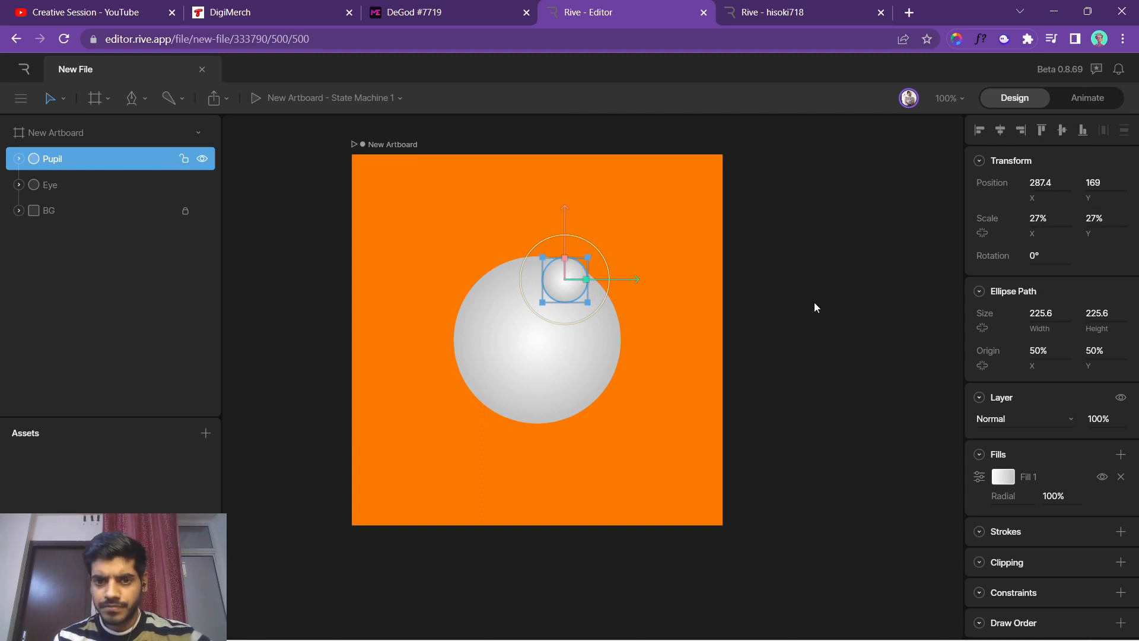
Centre the Pupil circle horizontally and vertically on the artboard.
click(1062, 130)
click(1000, 130)
click(682, 315)
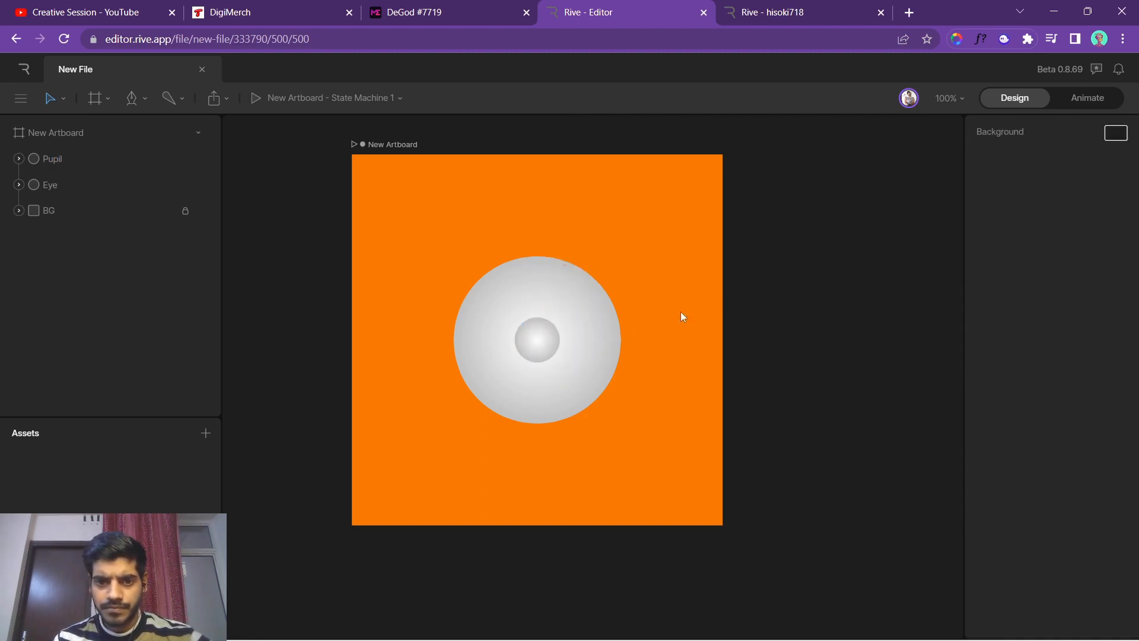
Change the Pupil's fill from radial gradient to solid black 000000.
click(541, 346)
click(1003, 476)
drag(895, 454, 796, 502)
click(834, 327)
click(836, 325)
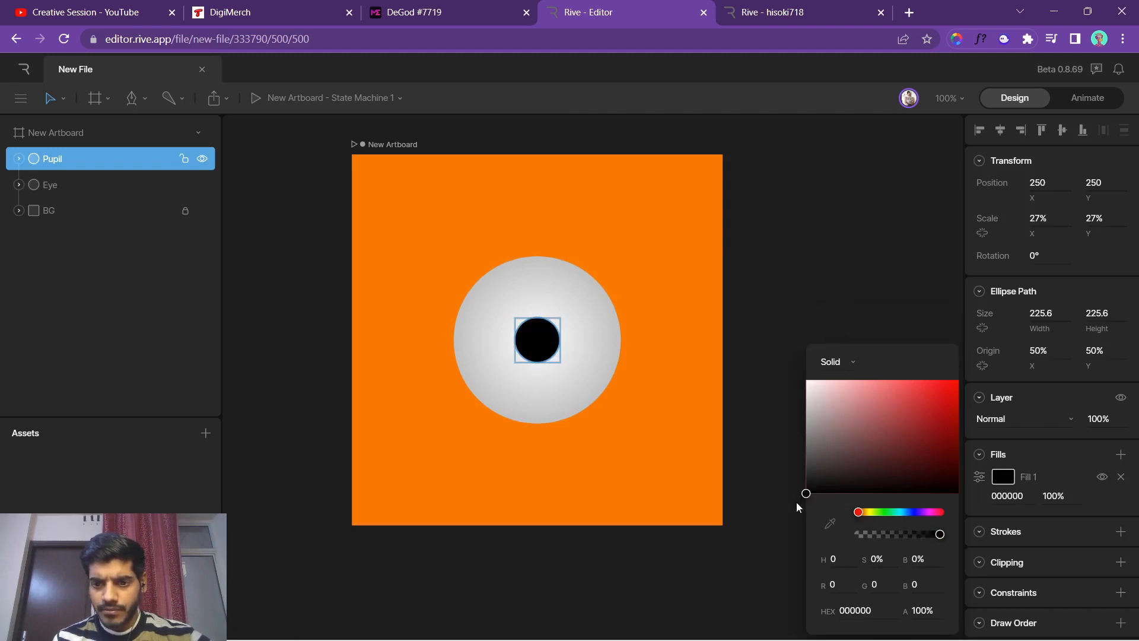
click(866, 287)
click(153, 159)
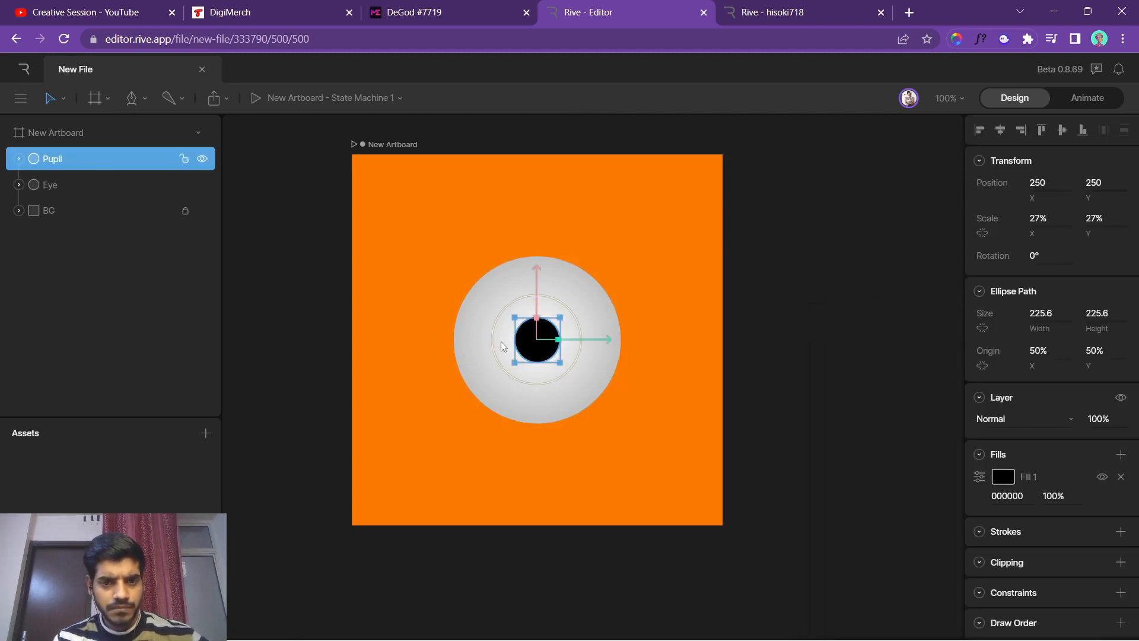
Duplicate the Pupil circle and rename the top copy PupilLight.
key(ctrl+d)
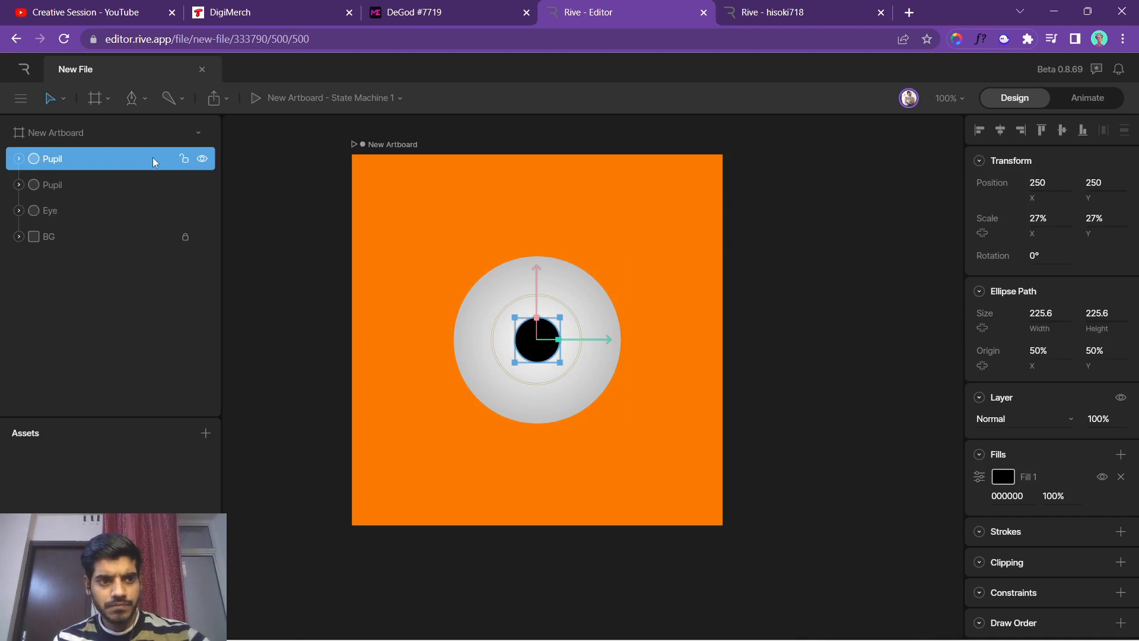
click(119, 186)
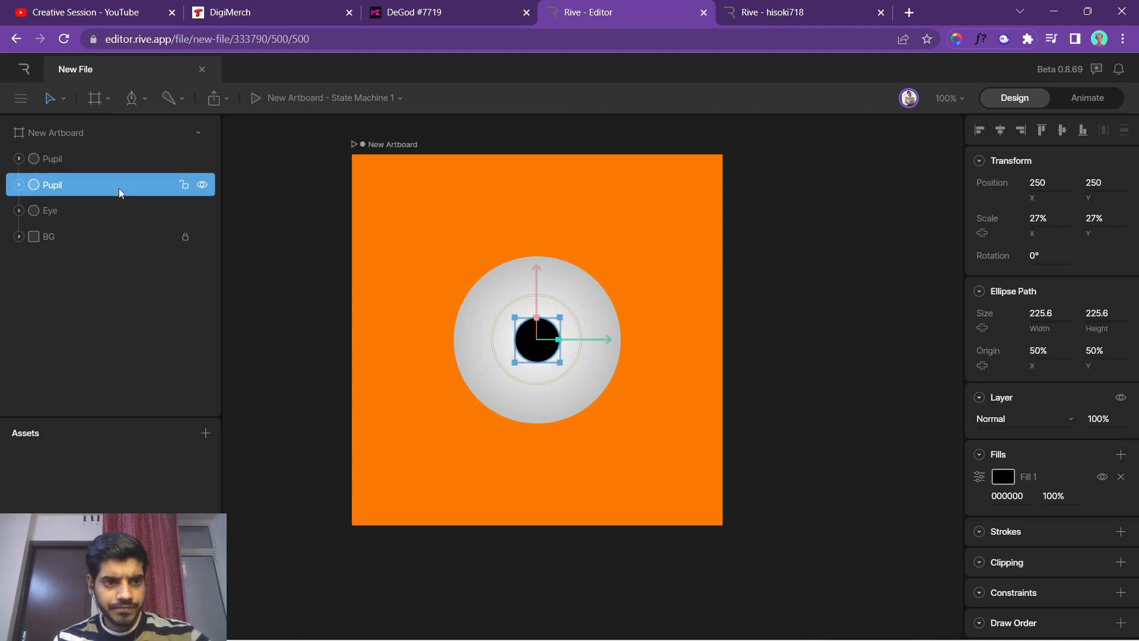
click(80, 161)
click(74, 160)
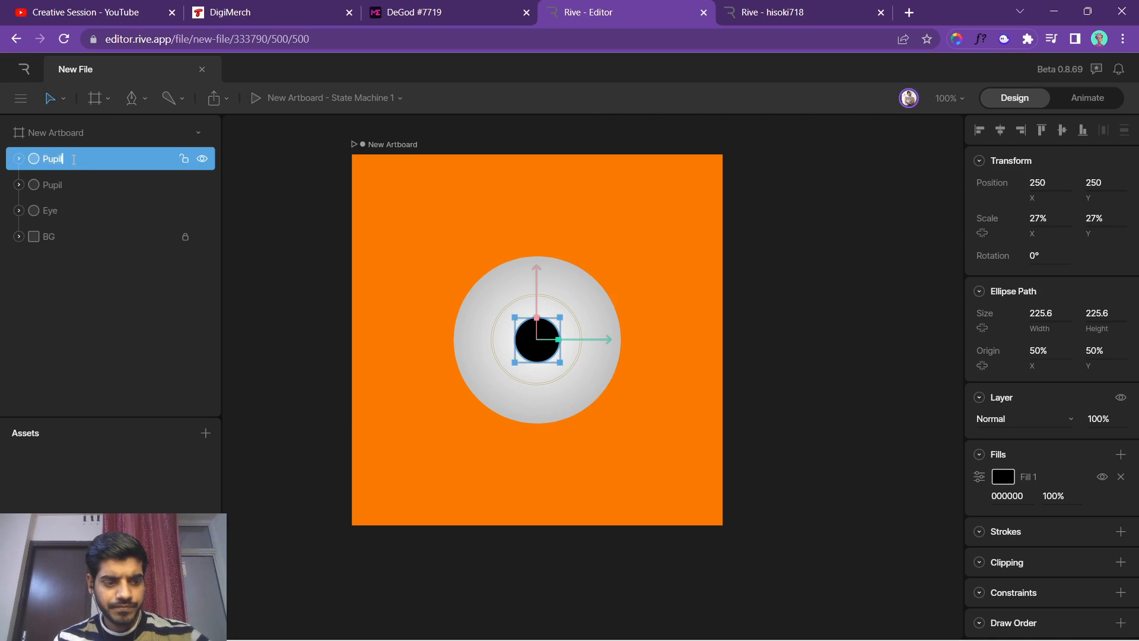
text(Light)
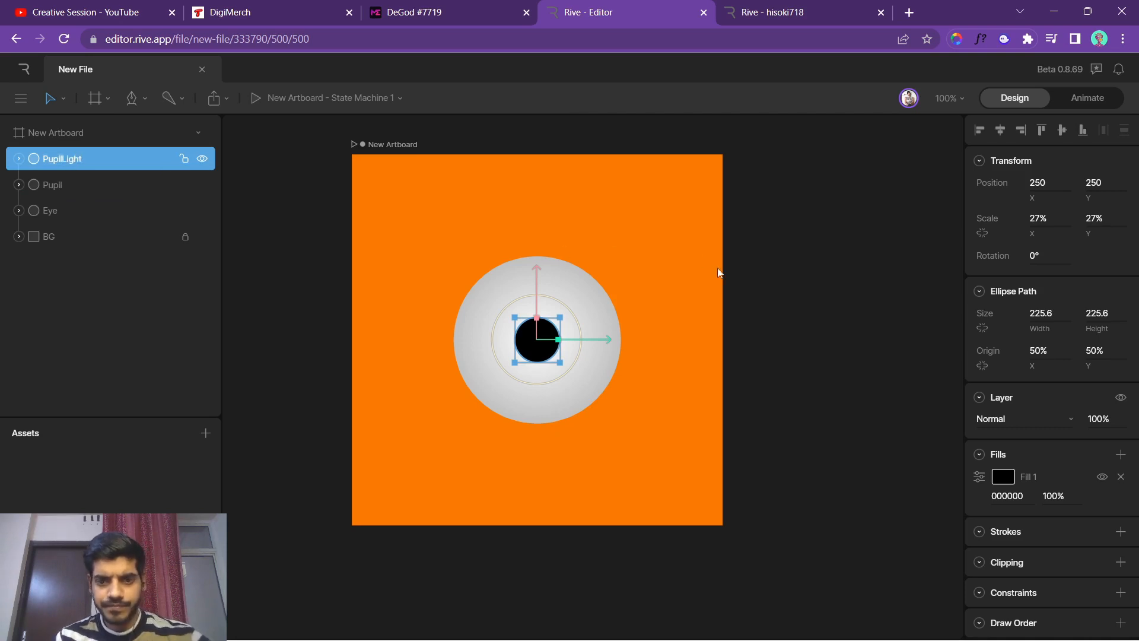
Shrink PupilLight to about 6% scale and place it beyond the pupil's upper-right edge, at about X 296, Y 226.
drag(605, 336, 522, 174)
scroll(663, 339, up, 5)
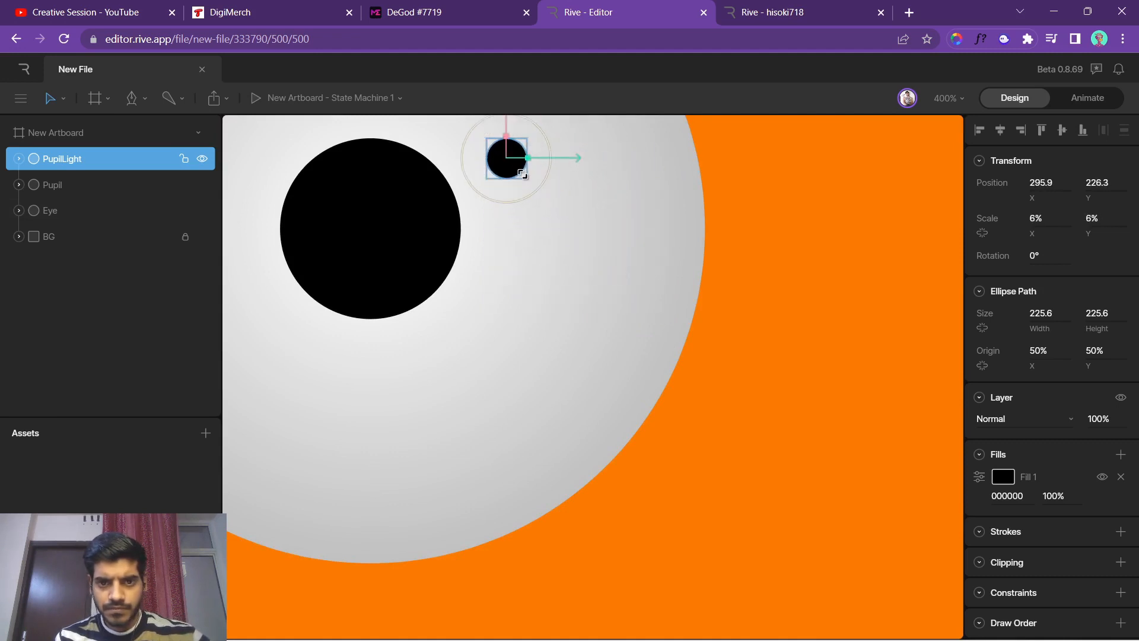
scroll(609, 211, up, 3)
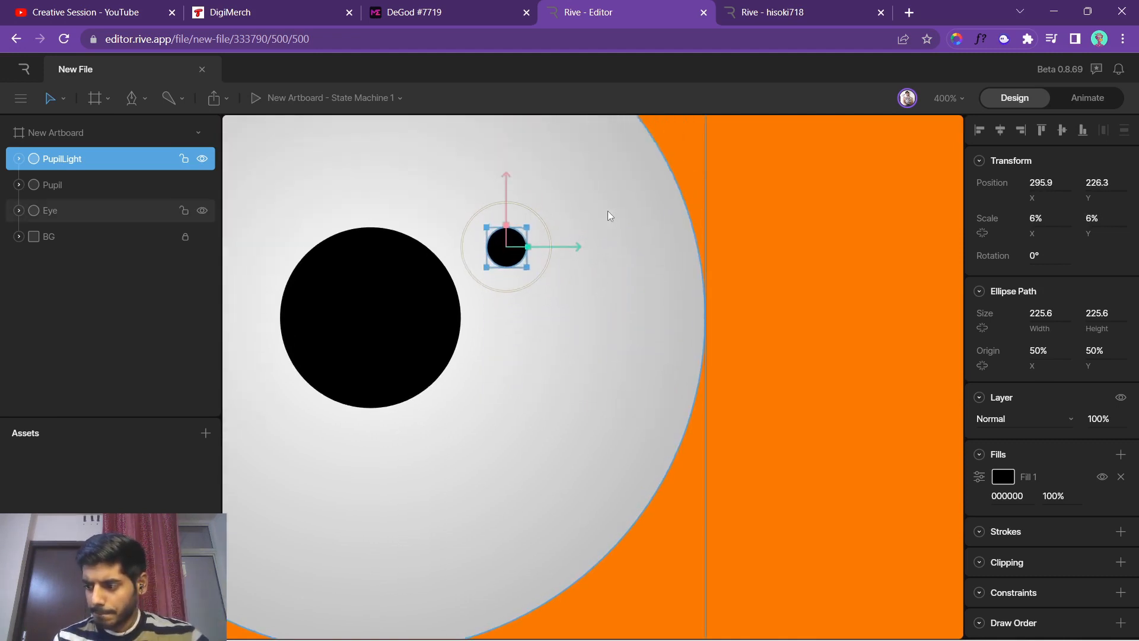
Set PupilLight's scale to 2% in X and 4% in Y, and its rotation to -29°.
click(1042, 219)
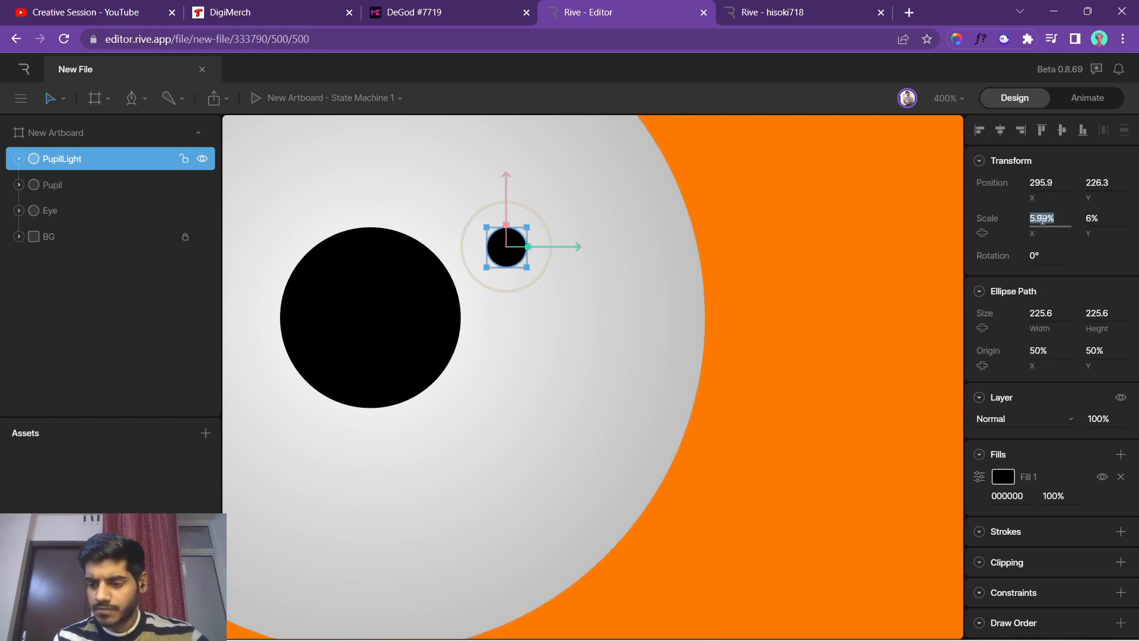
text(2)
click(1093, 219)
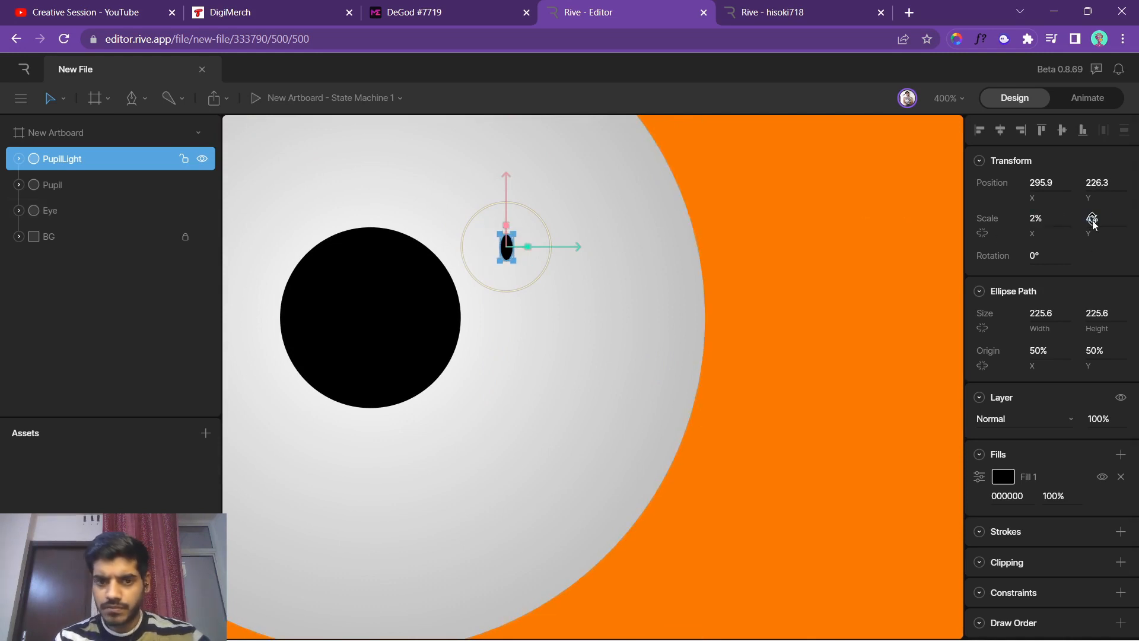
text(4)
click(1044, 255)
text(-2)
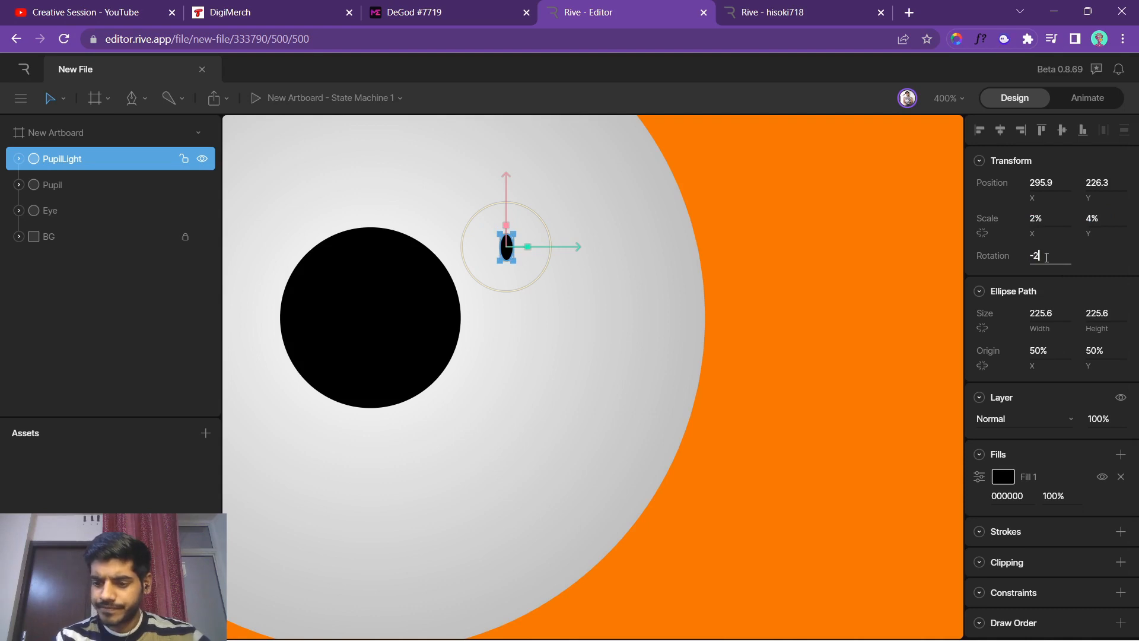
text(9)
key(Return)
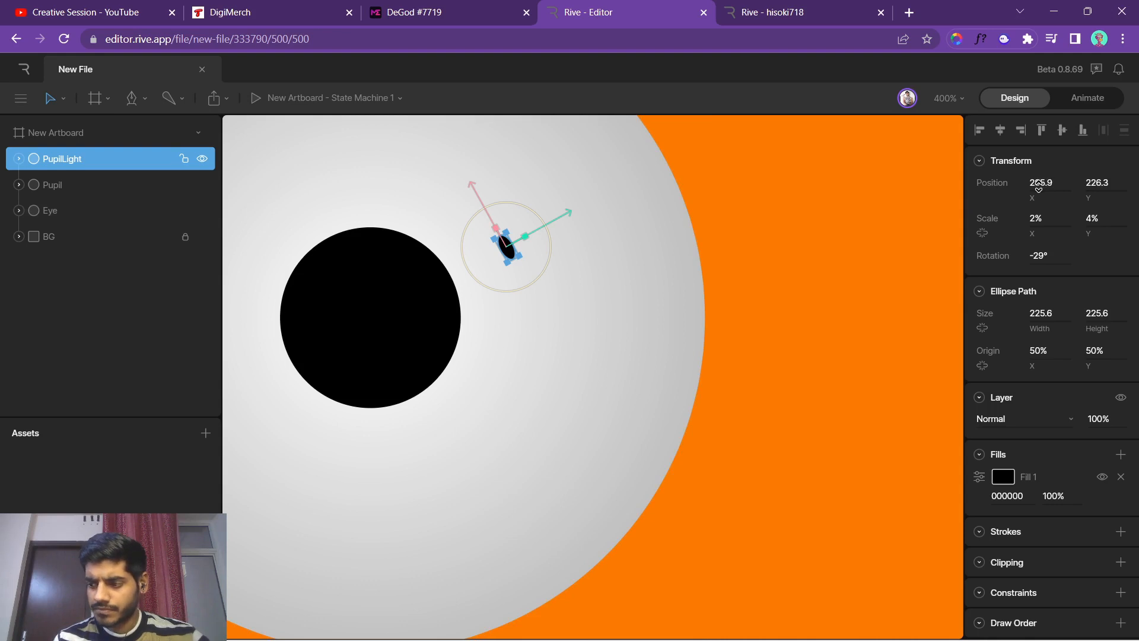
Move PupilLight inside the pupil's upper-right area, at about X 267, Y 235, and change its fill to light grey.
click(849, 248)
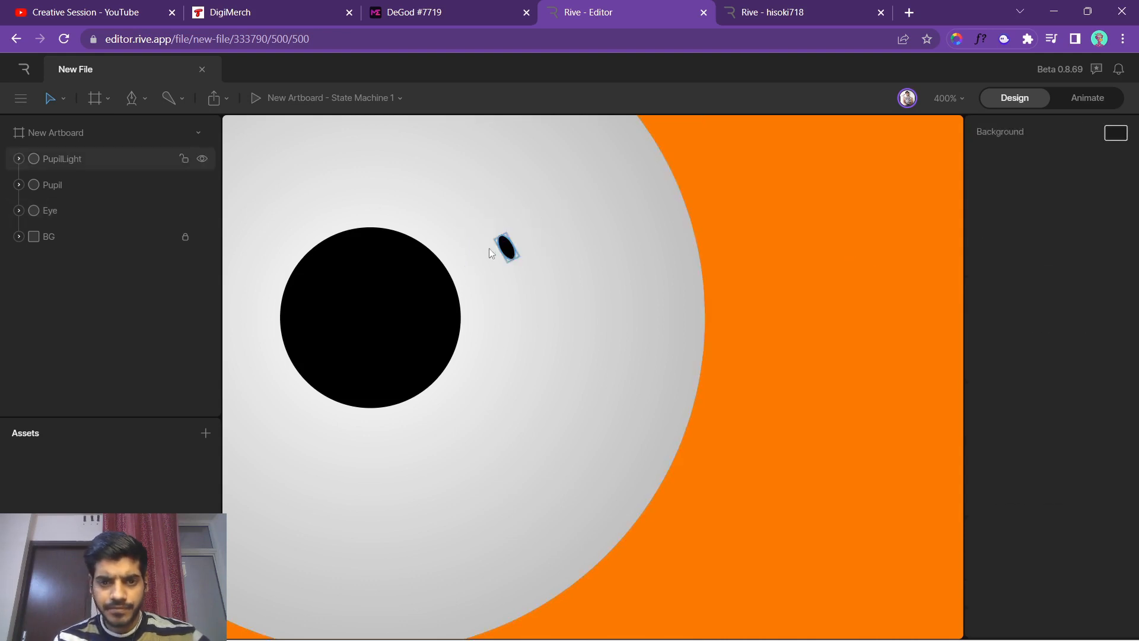
drag(505, 251, 420, 270)
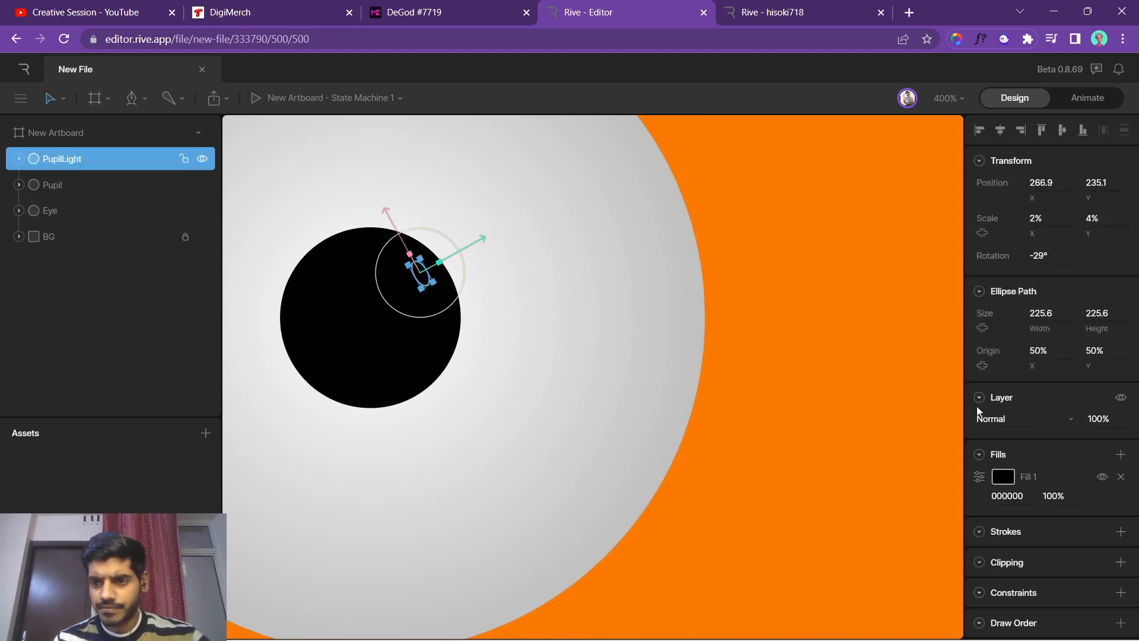
click(1004, 477)
drag(833, 454, 799, 412)
click(782, 261)
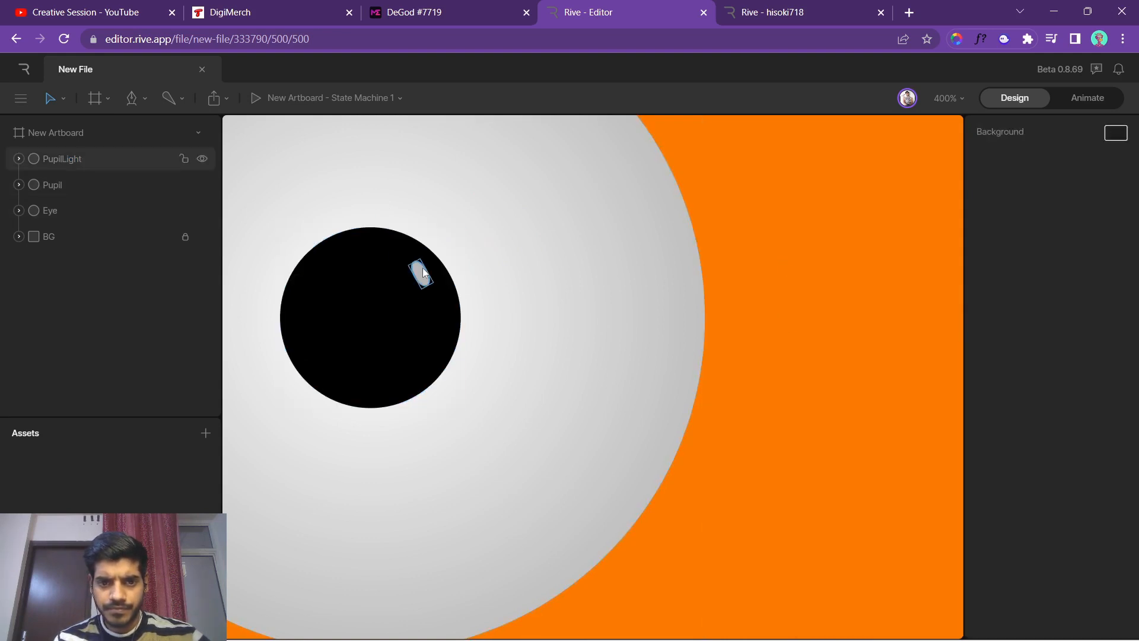
click(421, 273)
click(1002, 479)
drag(816, 408, 803, 401)
click(797, 266)
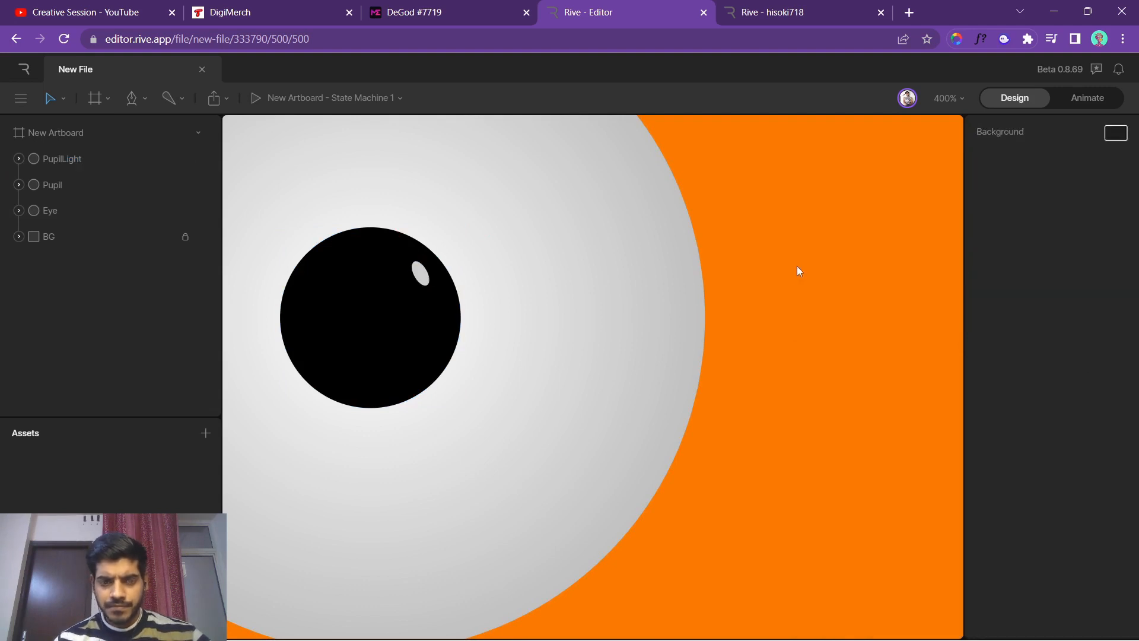
Lighten PupilLight's fill to near-white E0DEDE.
key(ctrl+0)
key(ctrl+equal)
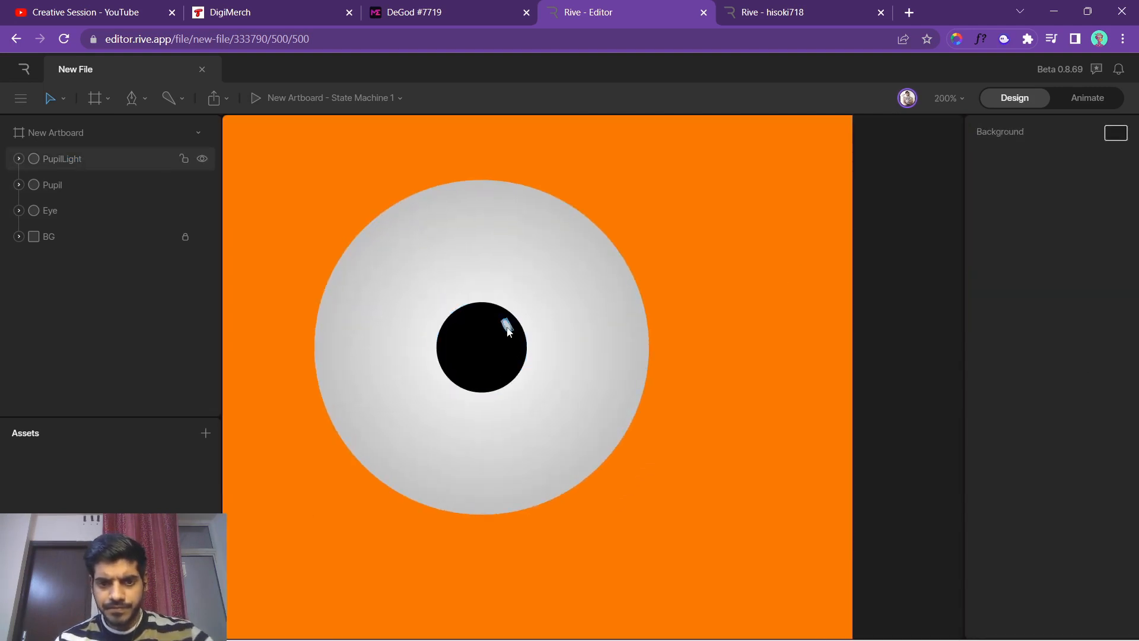
click(509, 328)
click(1001, 478)
drag(813, 401, 806, 394)
click(750, 263)
key(ctrl+0)
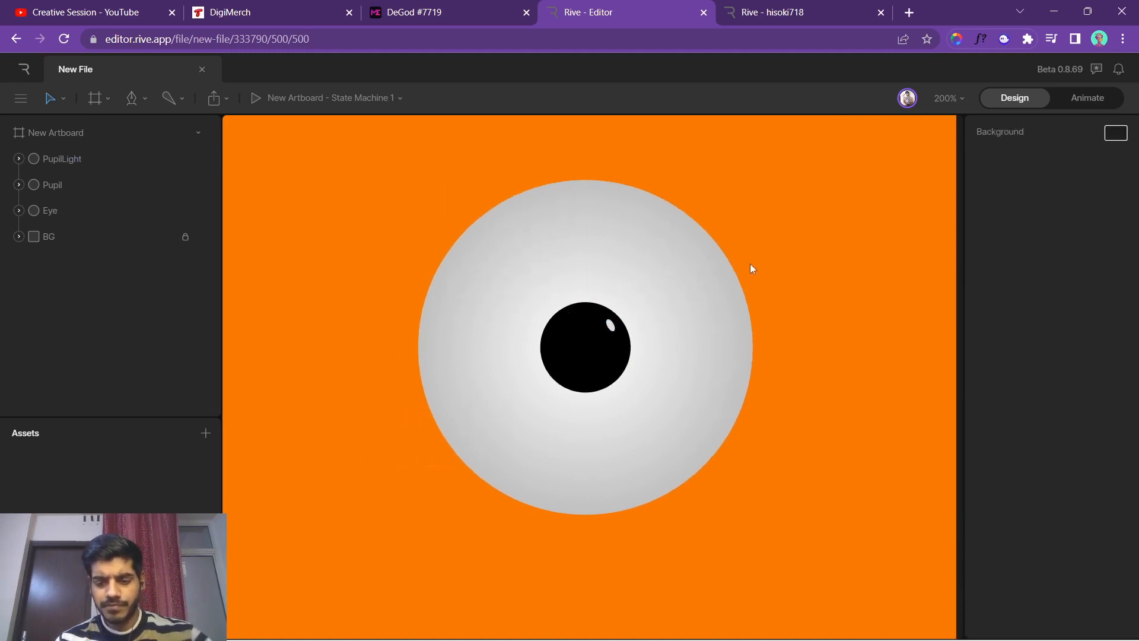
key(ctrl+equal)
key(ctrl+0)
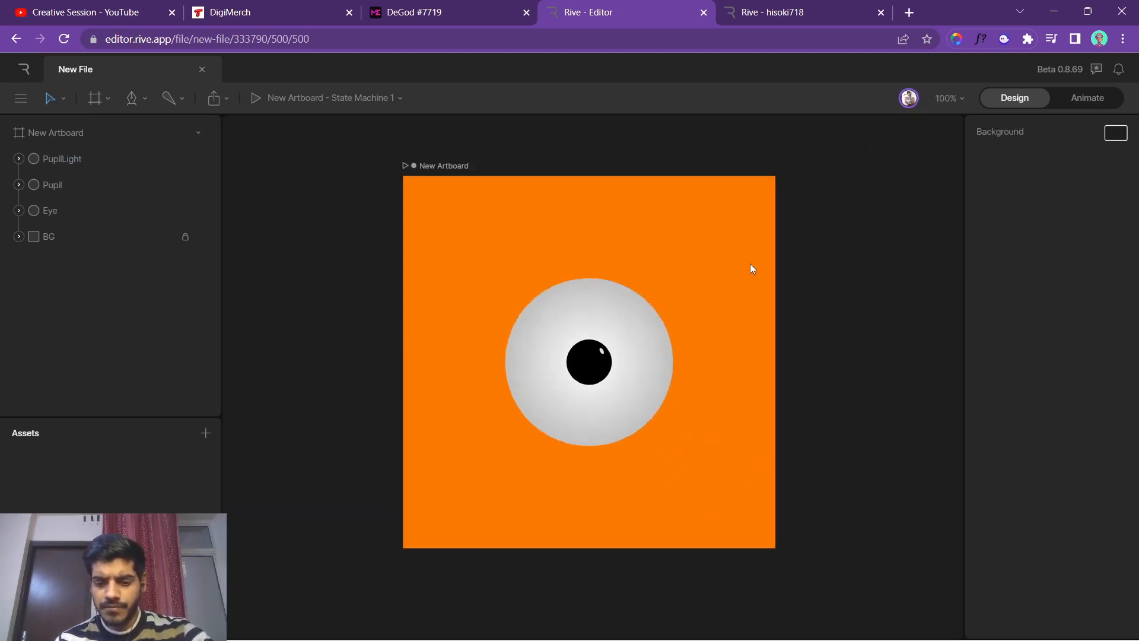
key(ctrl+equal)
key(ctrl+0)
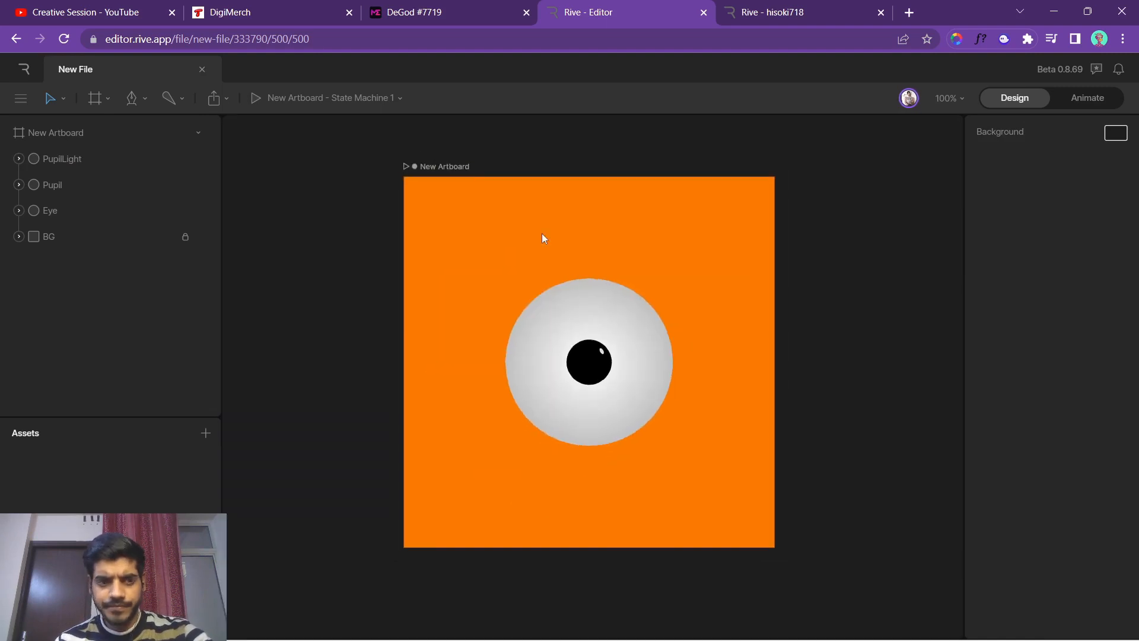
Group the PupilLight and Pupil layers and name the group Pupil.
click(70, 157)
shift+click(80, 183)
key(ctrl+g)
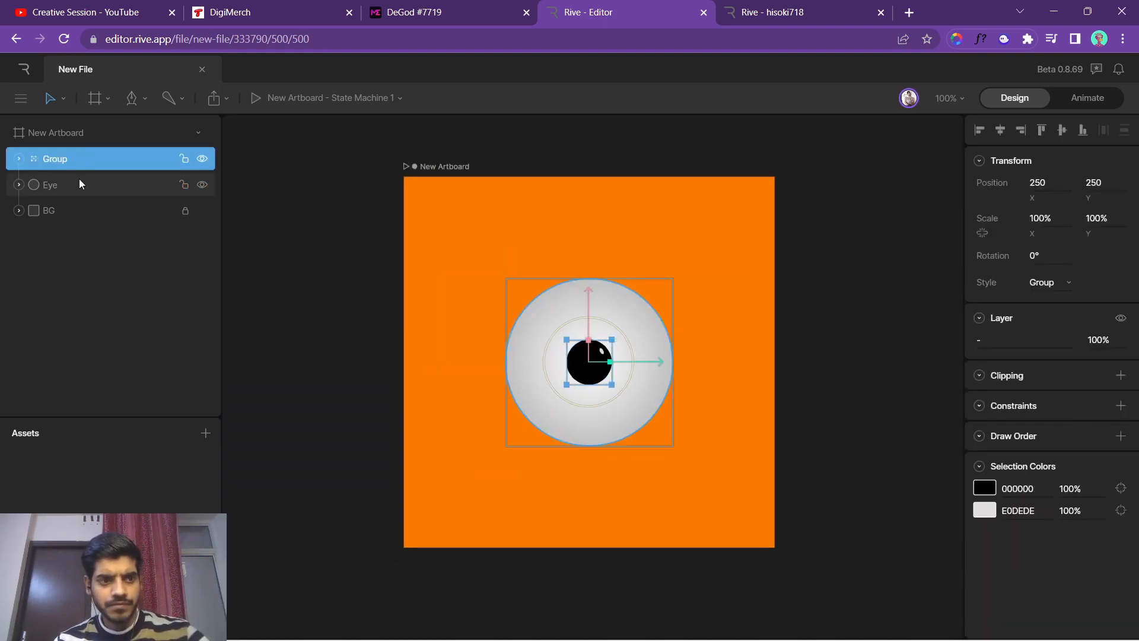
text(Pupil)
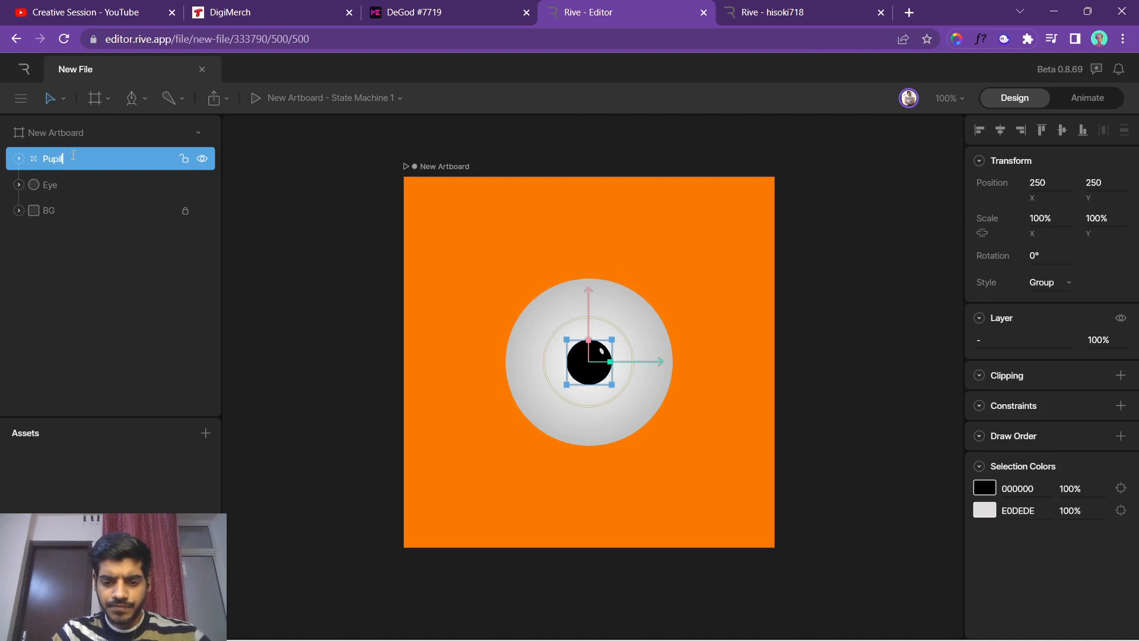
click(285, 212)
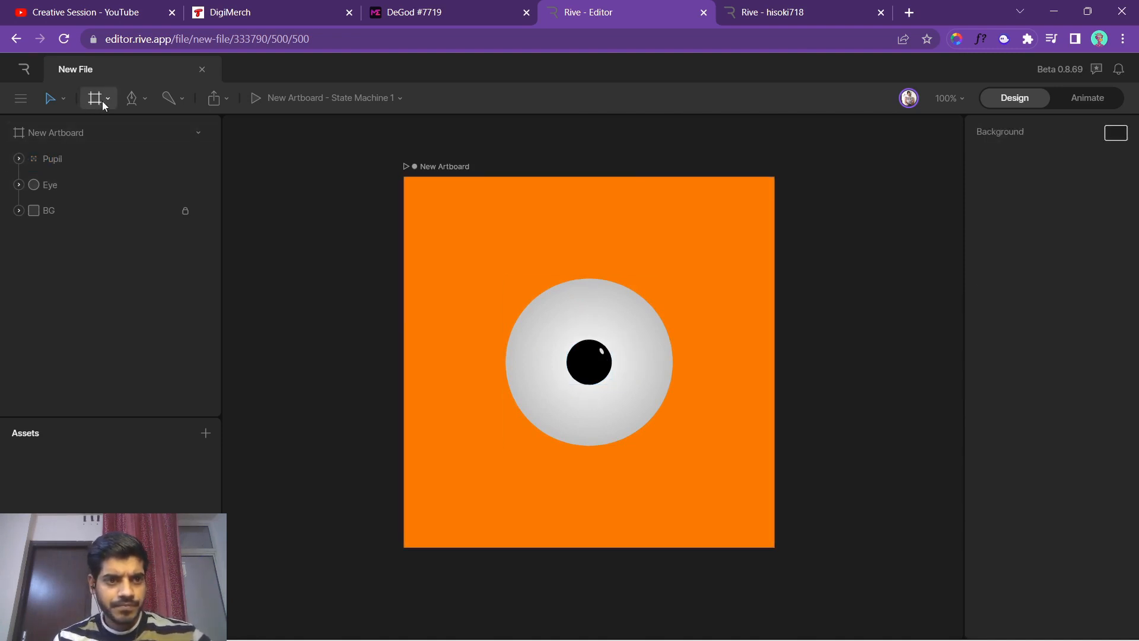
Draw a rectangle over nearly the whole artboard, about 487 by 490.
click(107, 98)
click(144, 98)
click(169, 189)
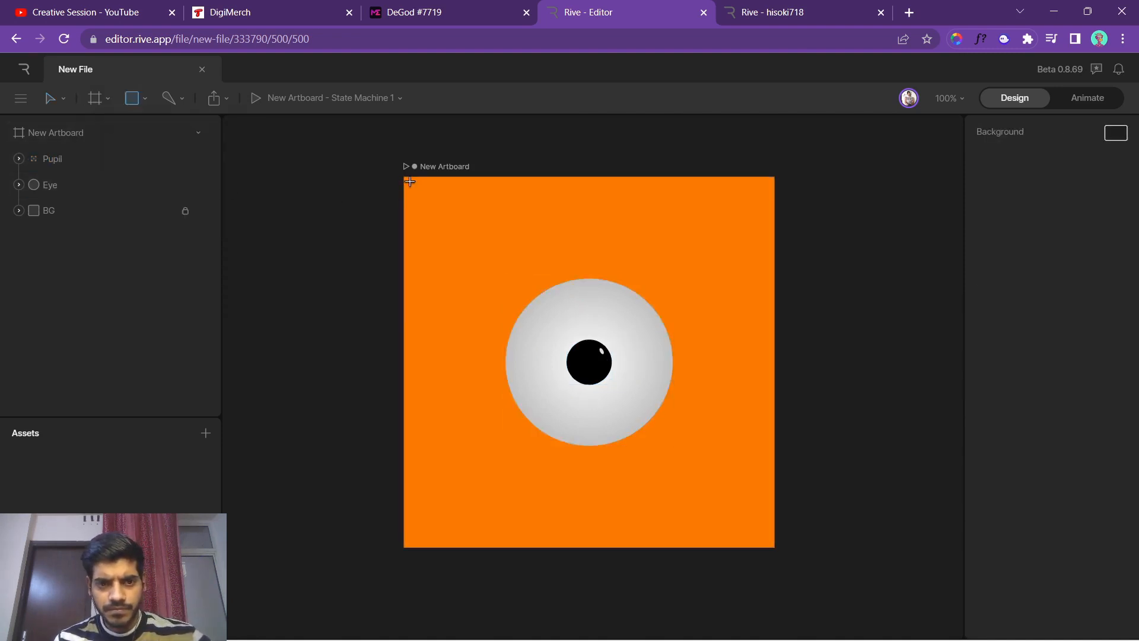
drag(410, 181, 771, 546)
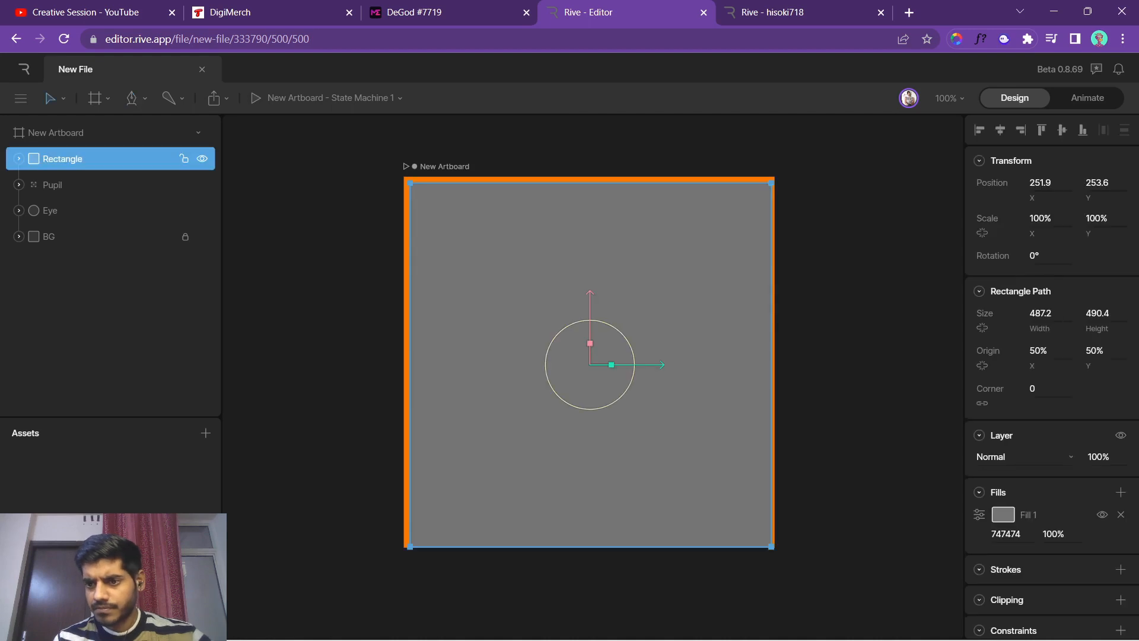
Set the rectangle's width and height to 500 and centre it vertically and horizontally on the artboard.
click(1040, 312)
text(500)
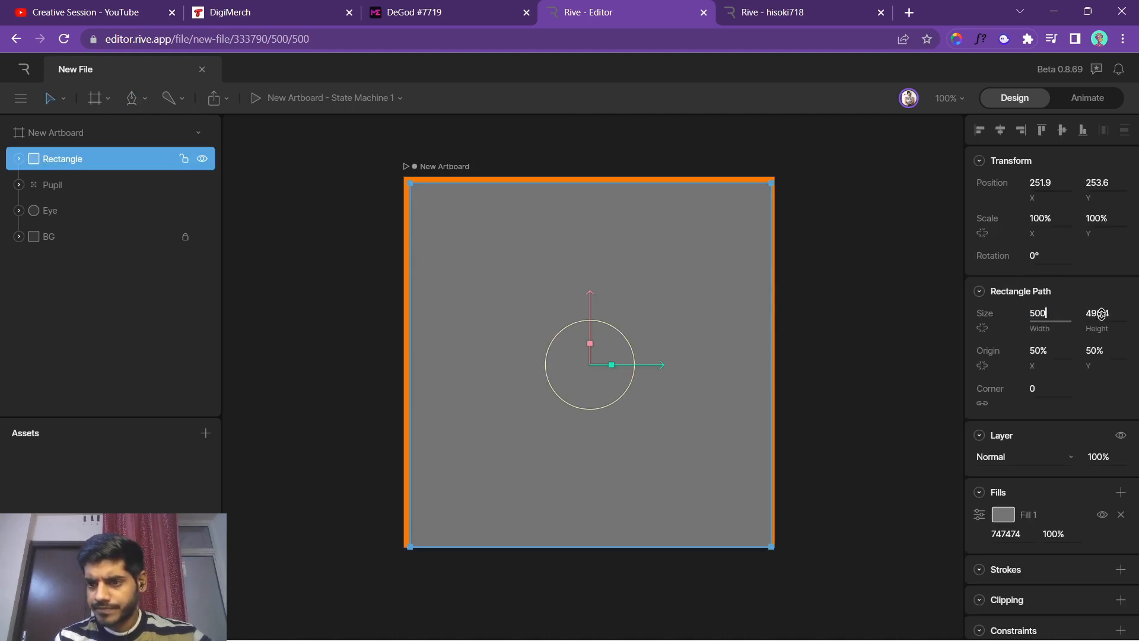
click(1101, 313)
text(500)
key(Return)
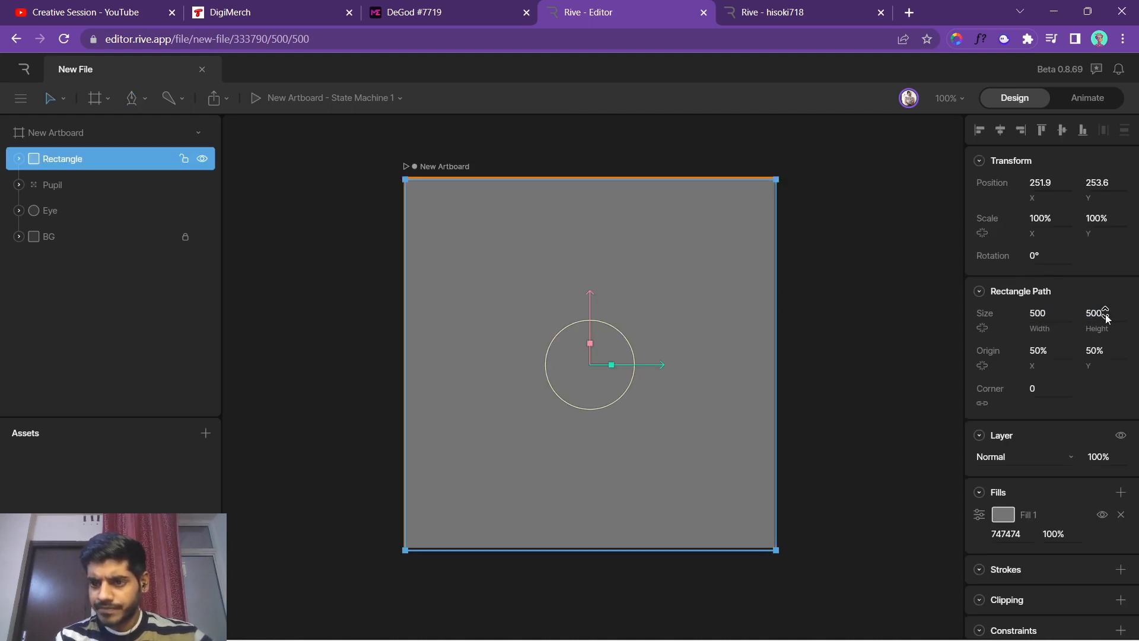
click(1059, 131)
click(1000, 130)
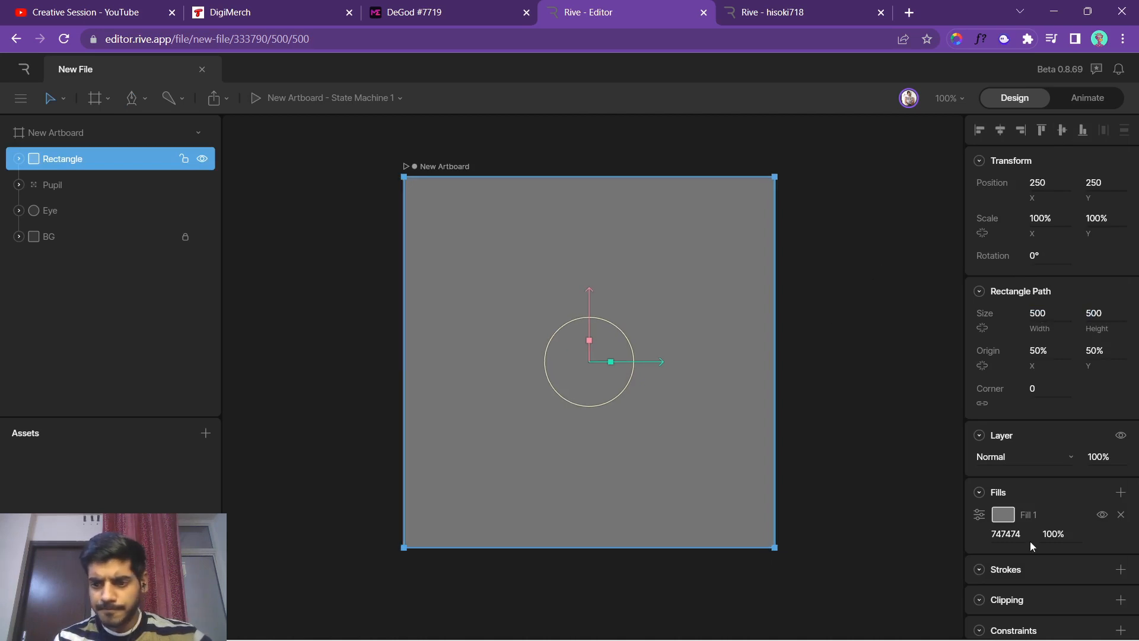
Change the rectangle's fill to bright red FF2502.
click(1003, 514)
drag(926, 454, 952, 401)
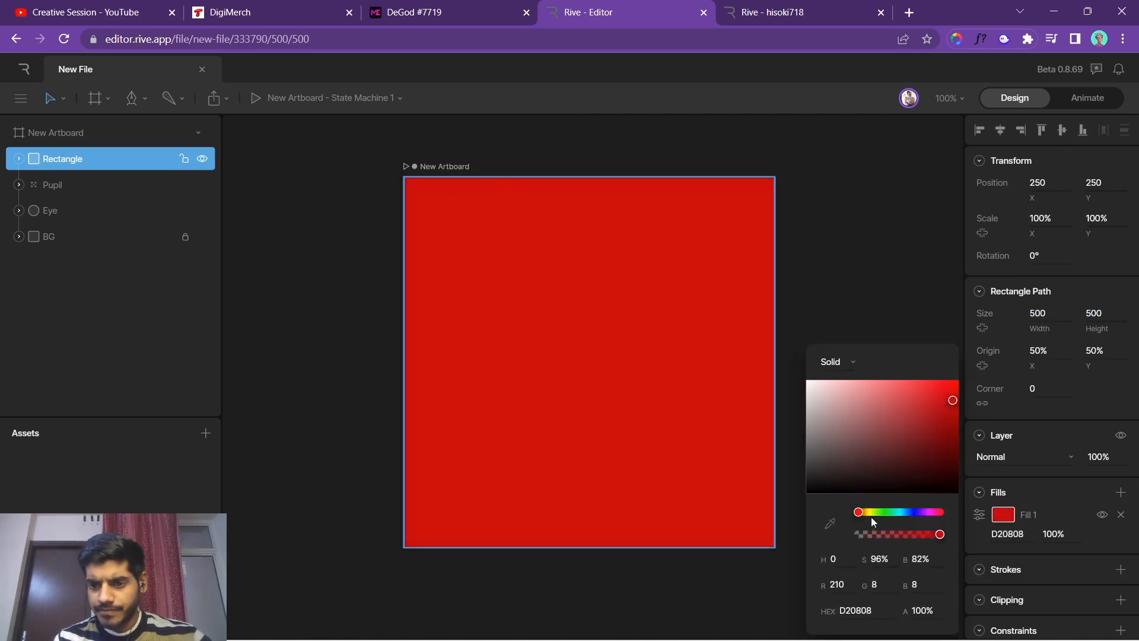
drag(862, 511, 860, 511)
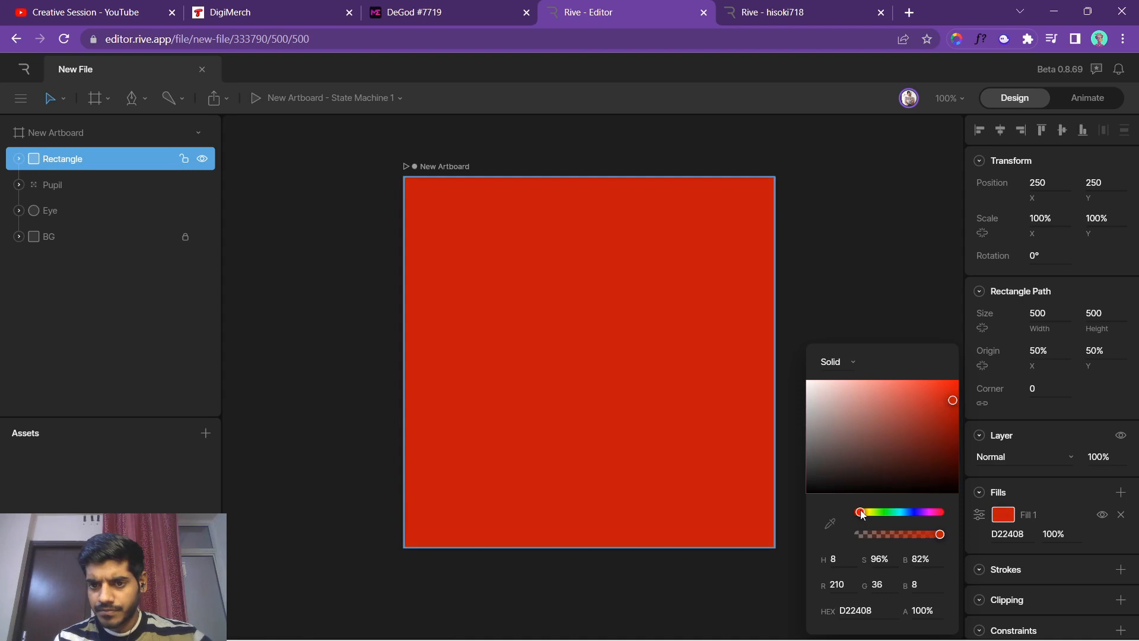
drag(945, 395, 958, 374)
click(927, 303)
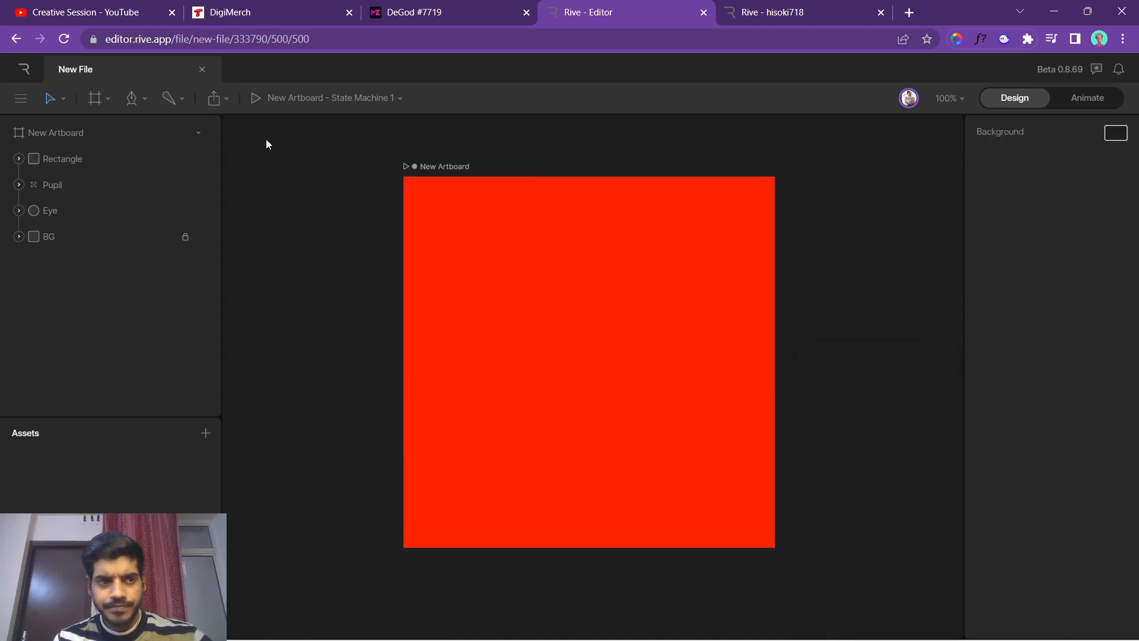
Rename the red rectangle HitBox and hide it.
click(104, 154)
double_click(104, 155)
text(HitBox)
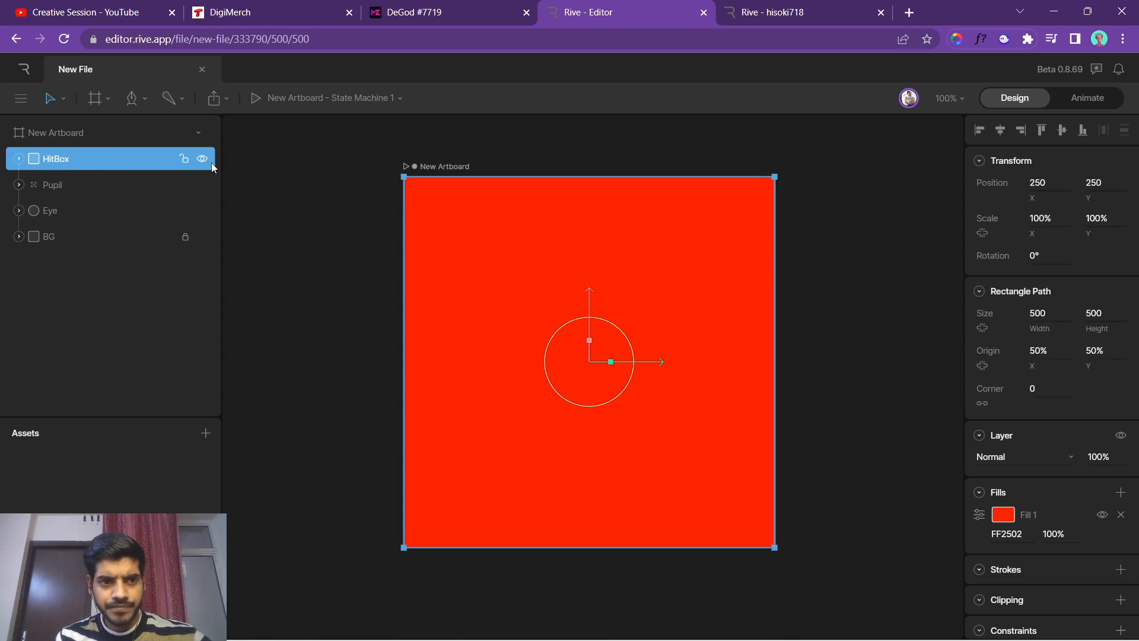
click(201, 158)
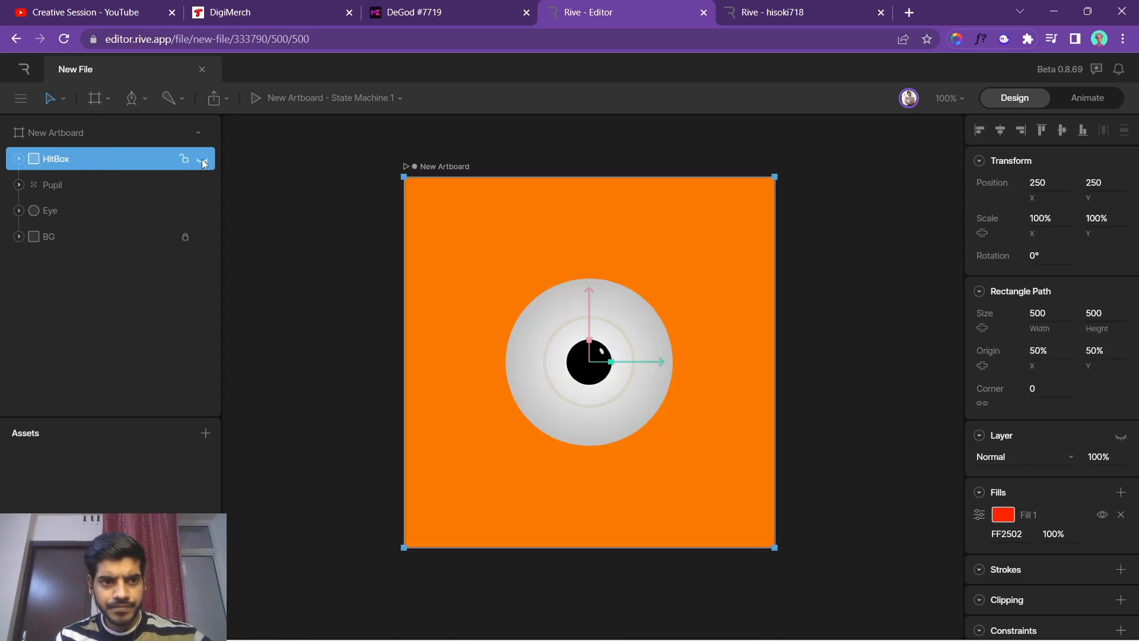
Switch to Animate mode and add a listener targeting HitBox.
click(1083, 99)
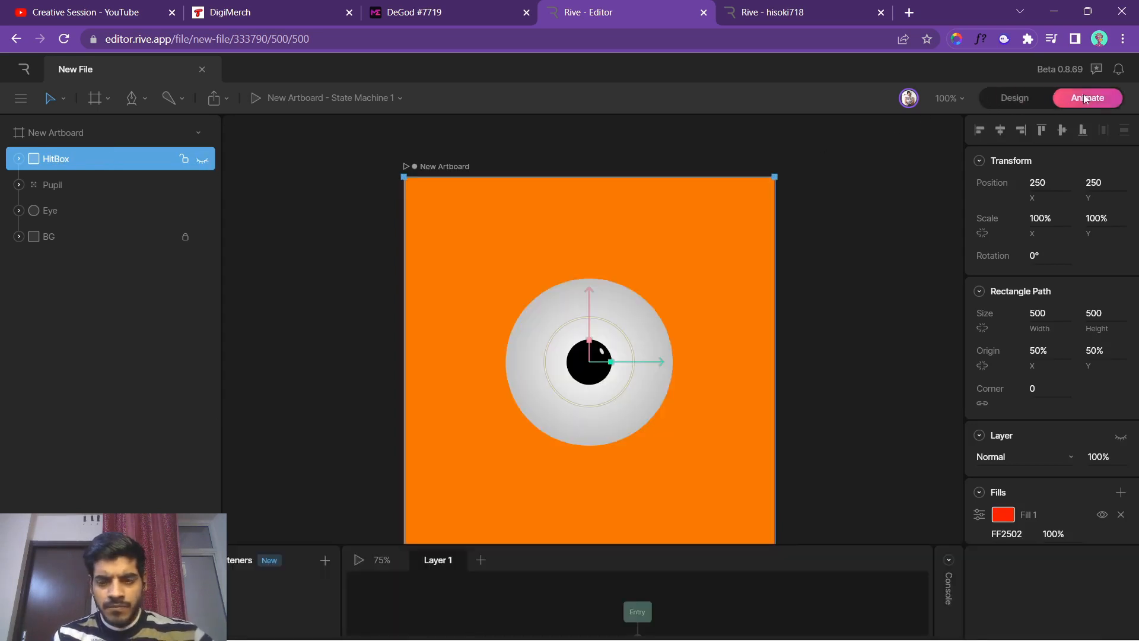
click(325, 560)
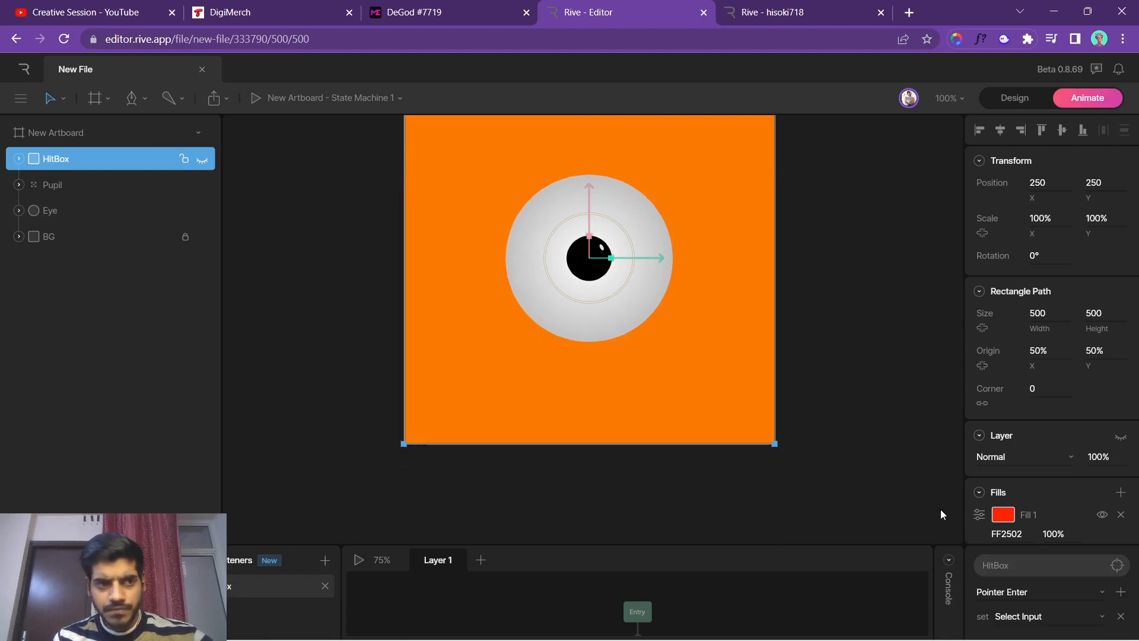
Return to Design mode, add an empty group over the pupil, and centre it vertically and horizontally on the artboard.
click(1014, 98)
click(870, 226)
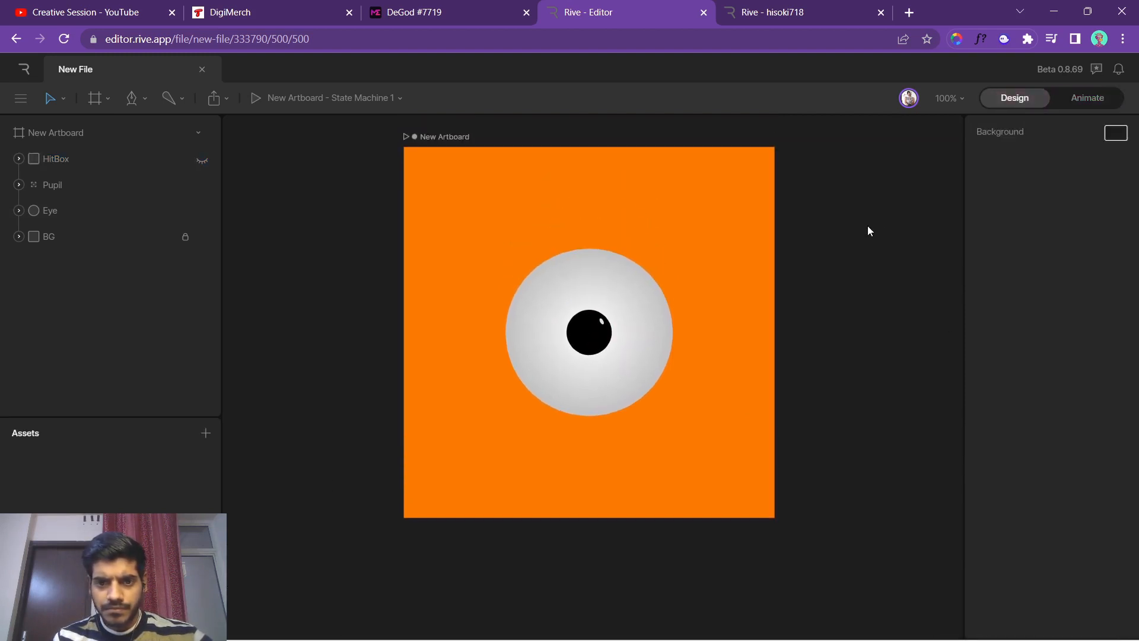
click(130, 107)
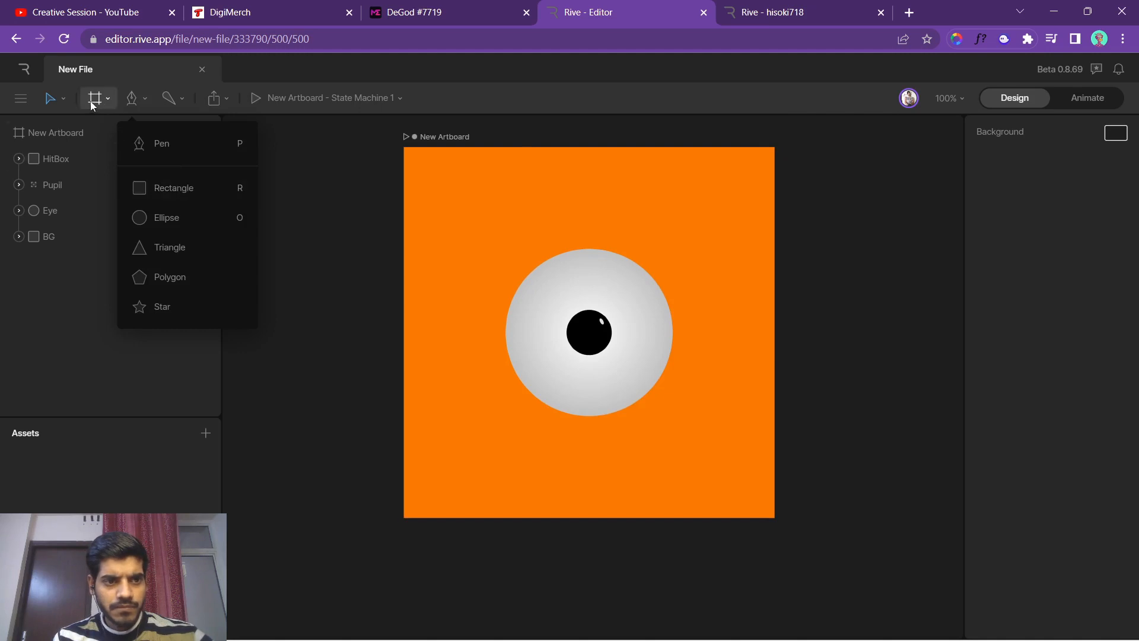
click(51, 97)
click(95, 98)
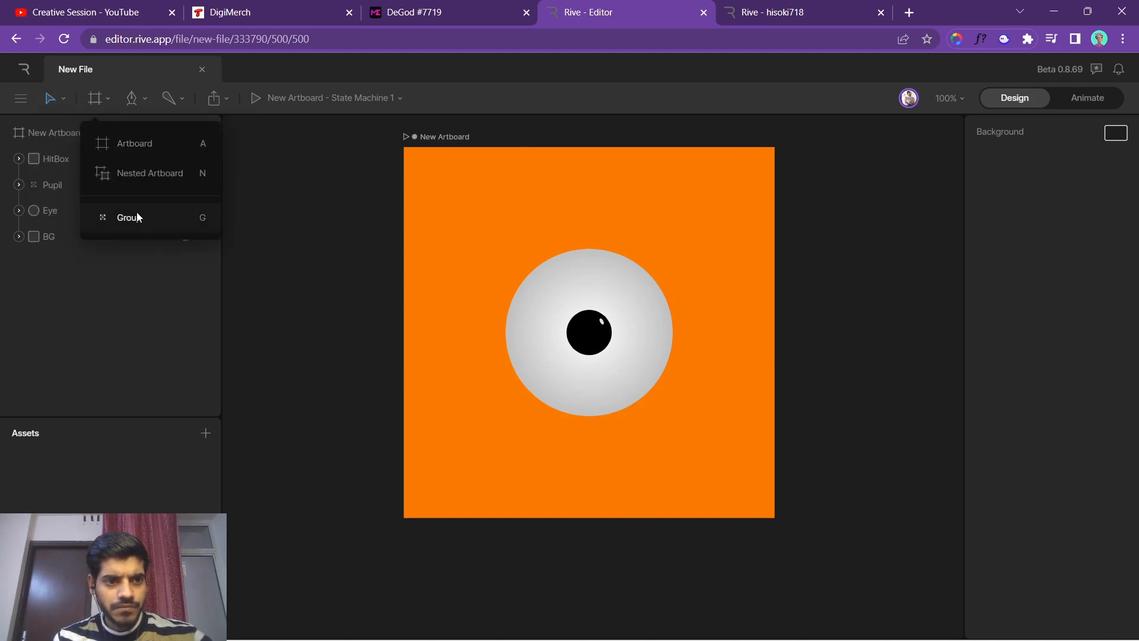
click(136, 212)
click(585, 331)
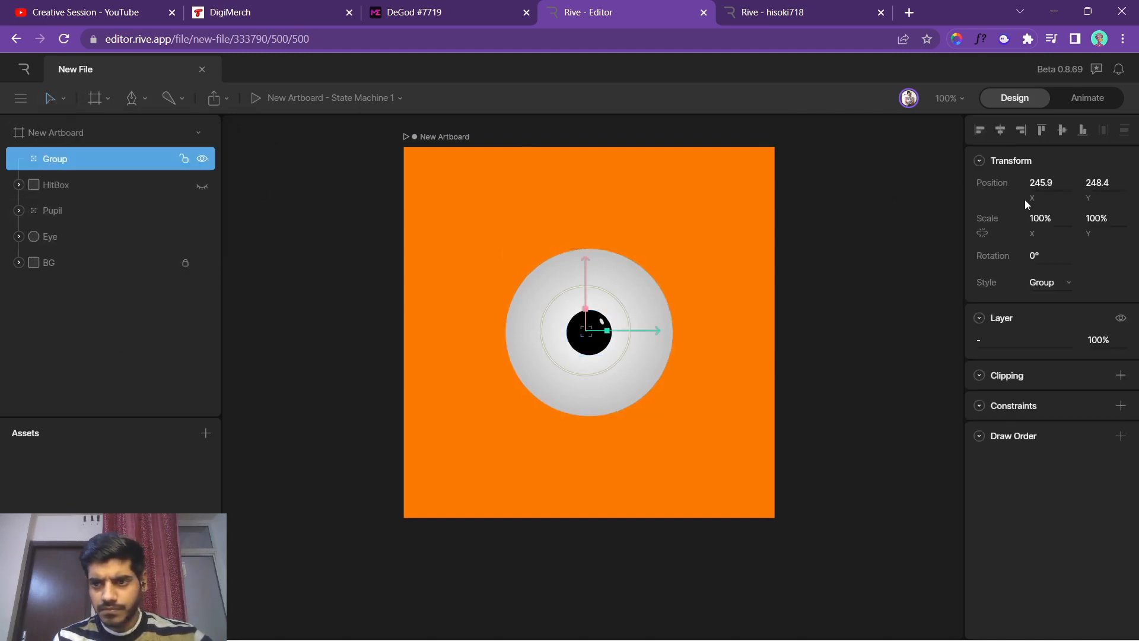
click(1061, 130)
click(1000, 130)
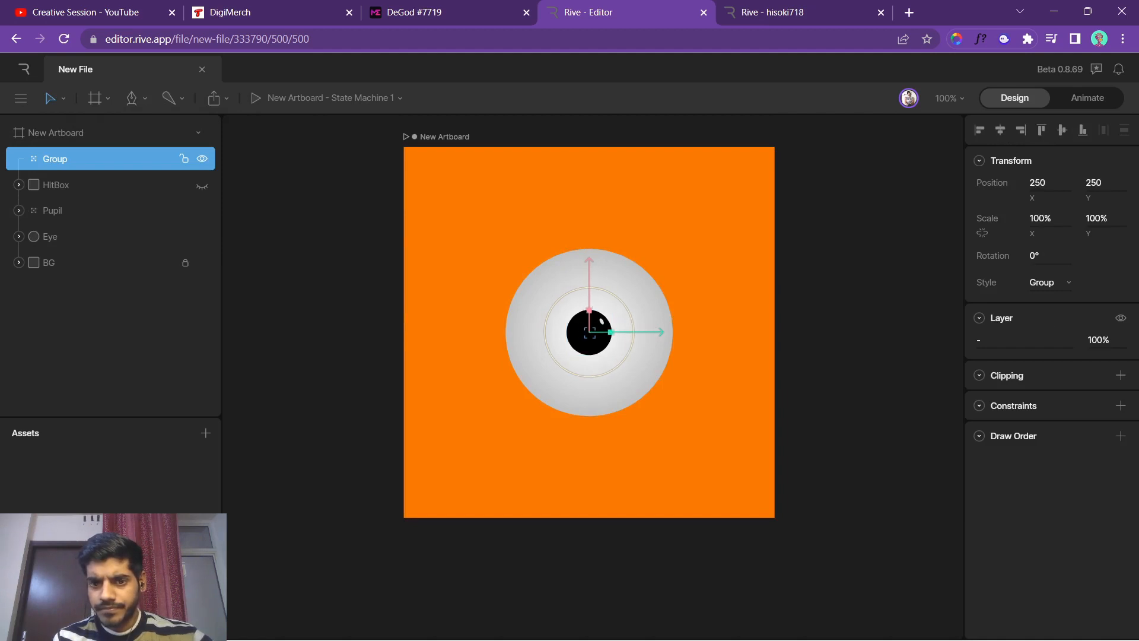
Change the new group's style to Target and rename it ControlTarget.
click(1044, 308)
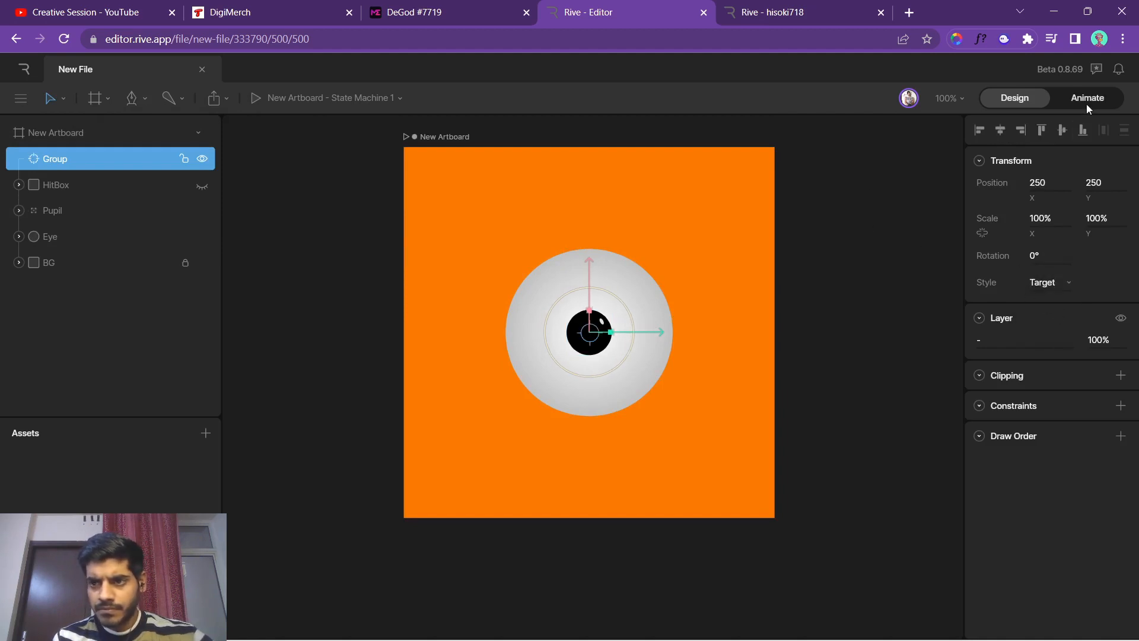
double_click(72, 159)
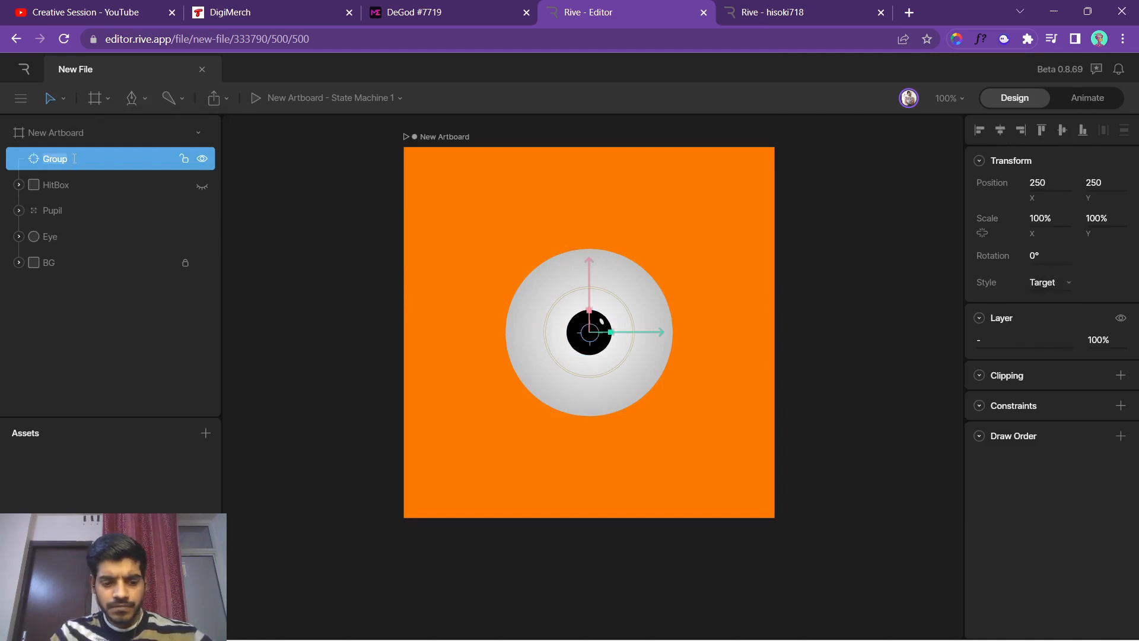
text(Control)
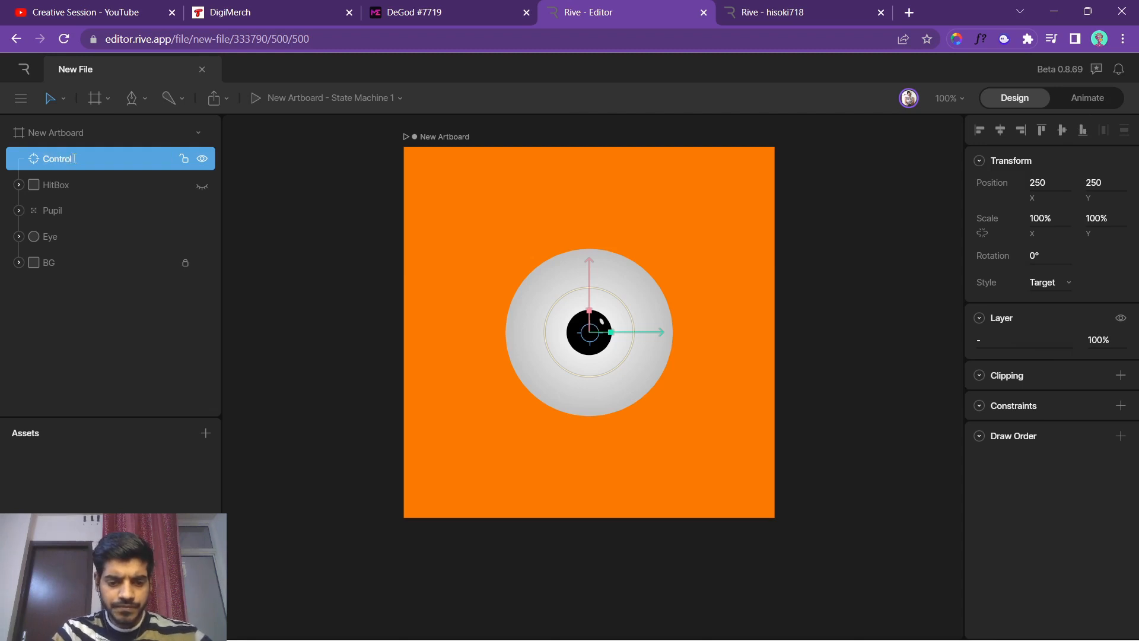
text(Target)
key(Return)
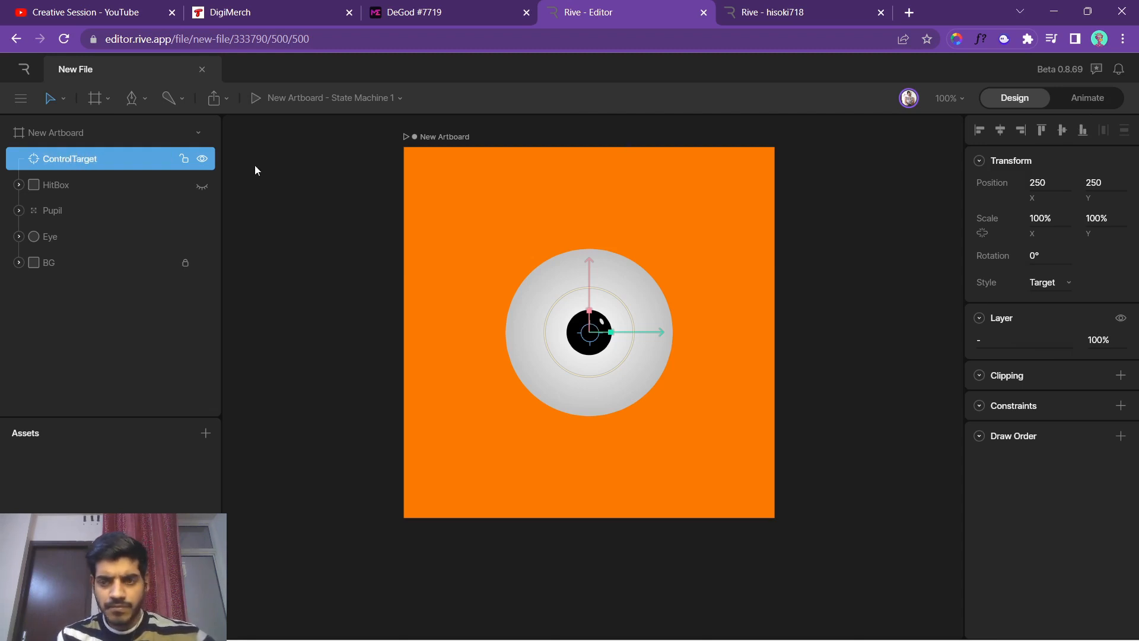
Switch to Animate mode, set the HitBox listener to Pointer Move, and remove its empty input change.
click(1092, 99)
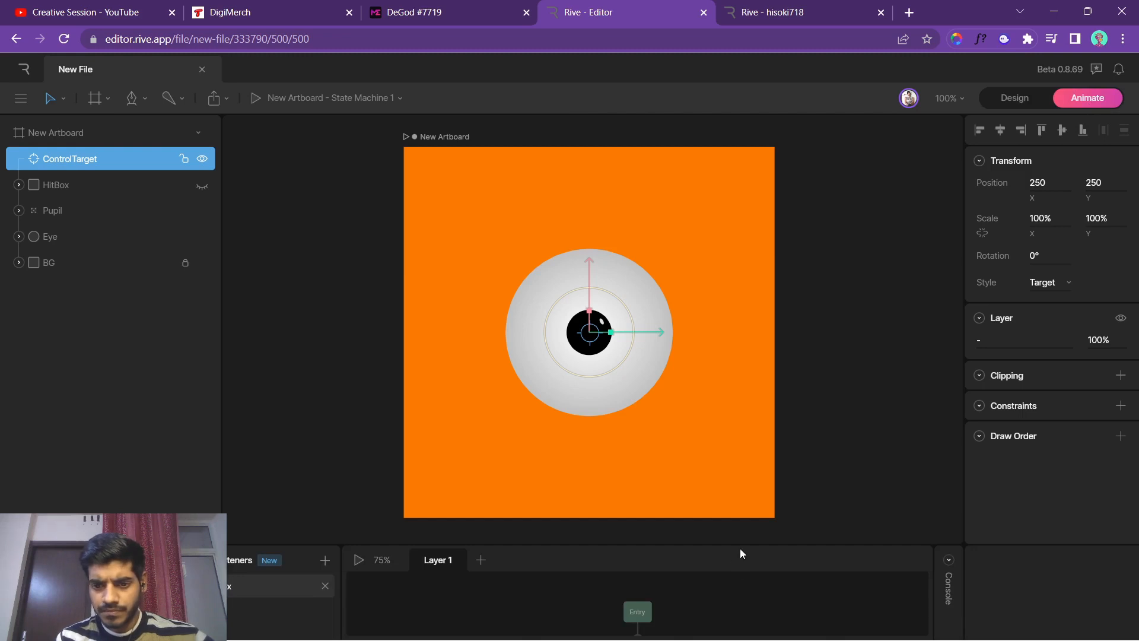
drag(738, 541, 620, 394)
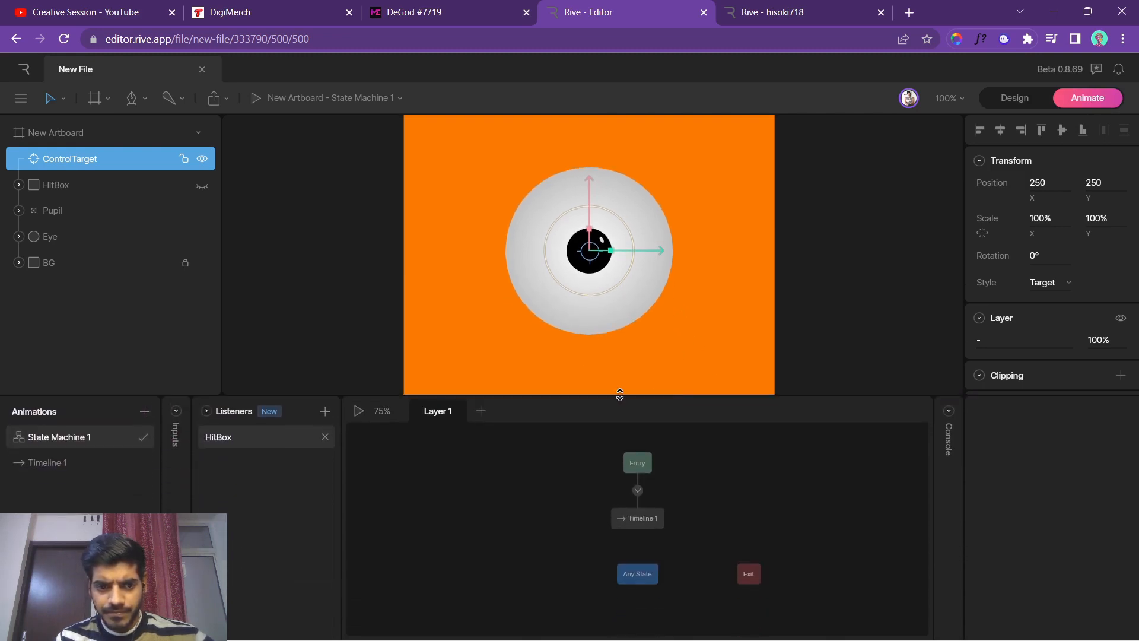
click(256, 437)
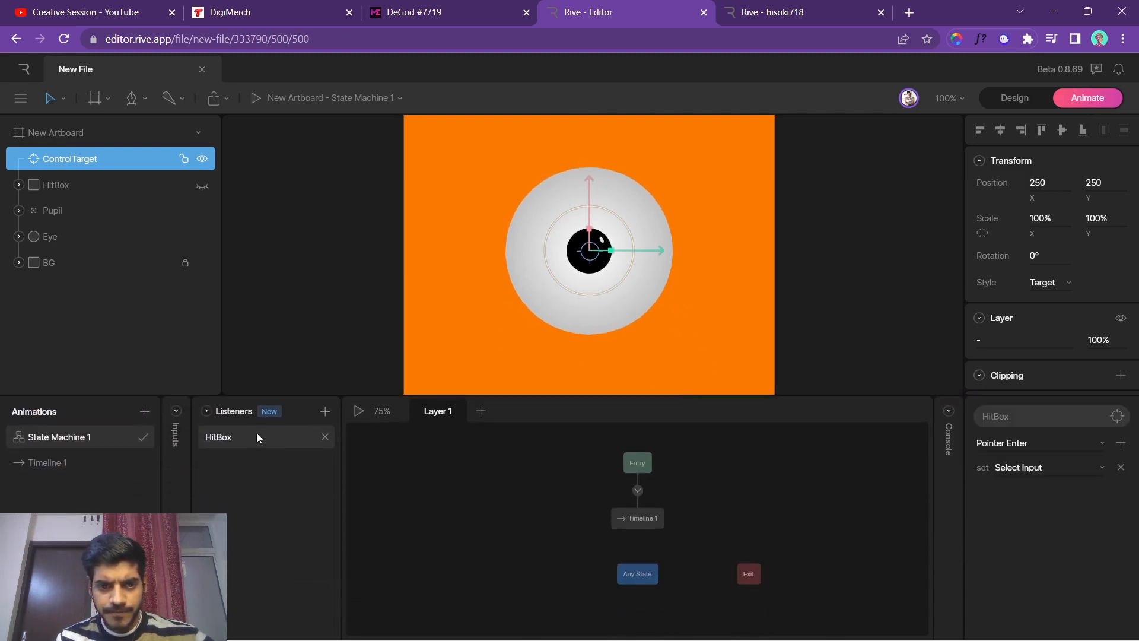
click(1074, 446)
click(1014, 573)
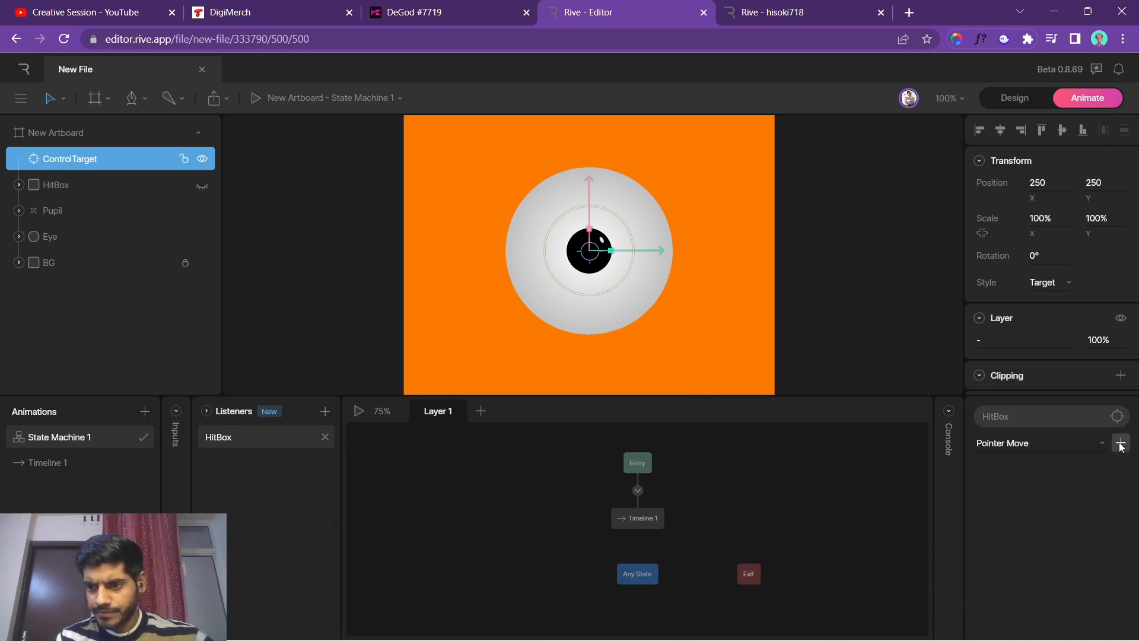
Add an Align Target action to the HitBox listener and assign ControlTarget as its target.
click(1118, 443)
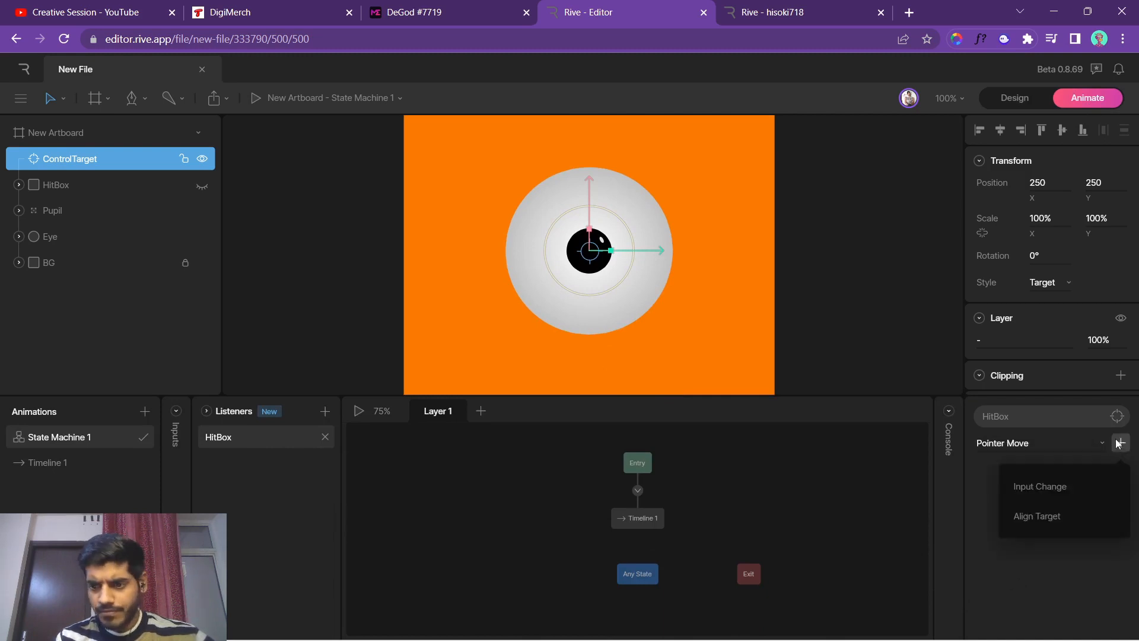
click(1062, 518)
click(1042, 472)
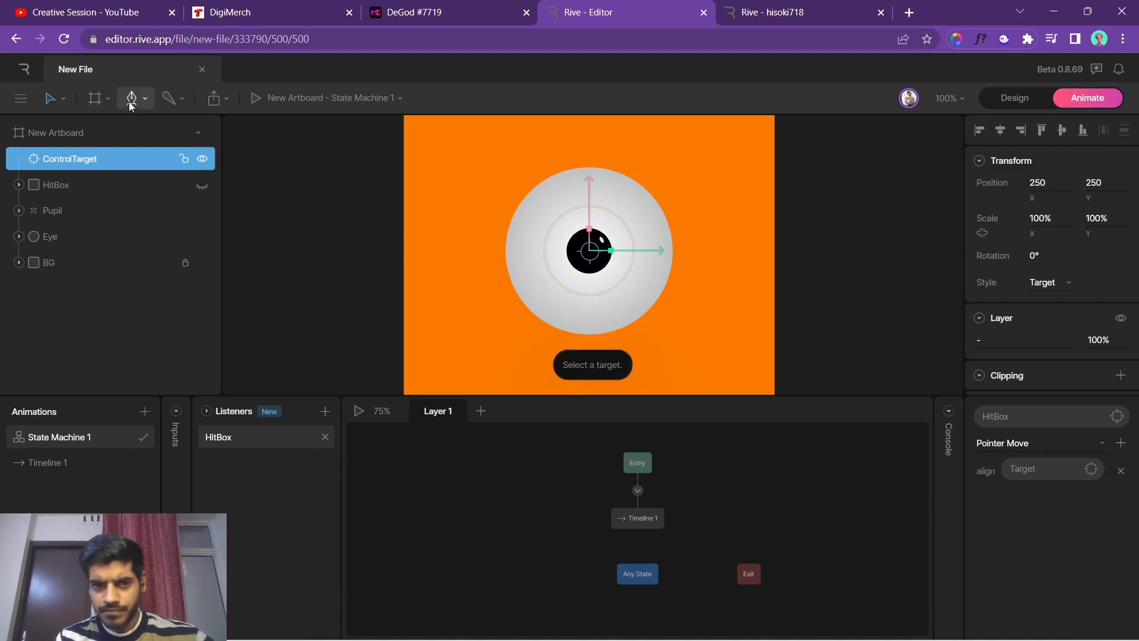
click(121, 159)
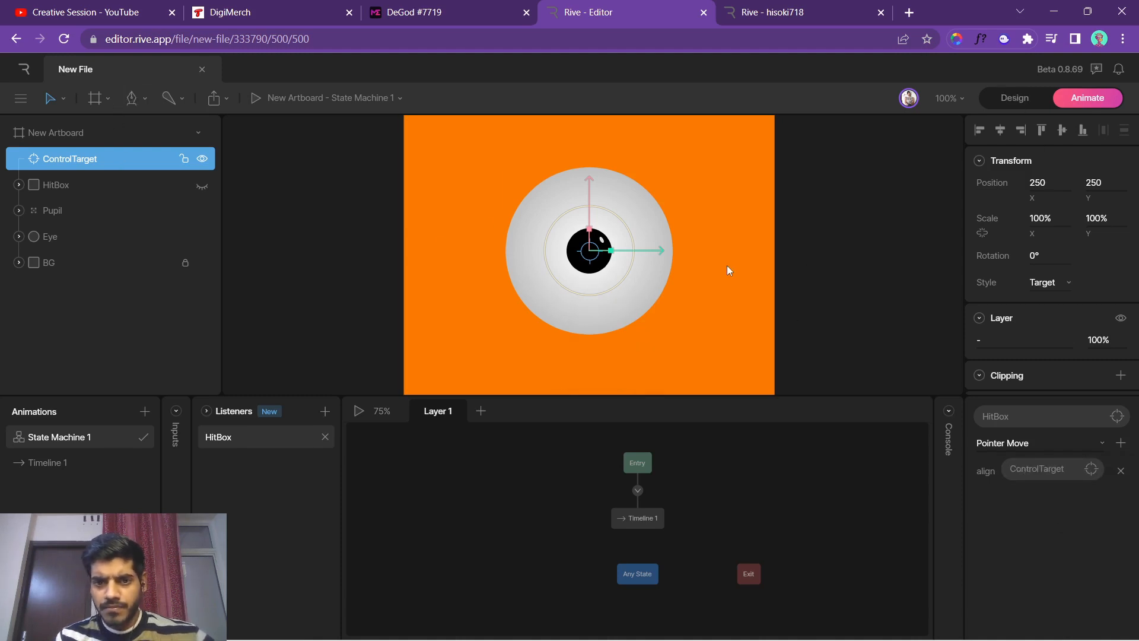
Play State Machine 1 to test how ControlTarget follows the pointer, and return to Design mode.
click(358, 411)
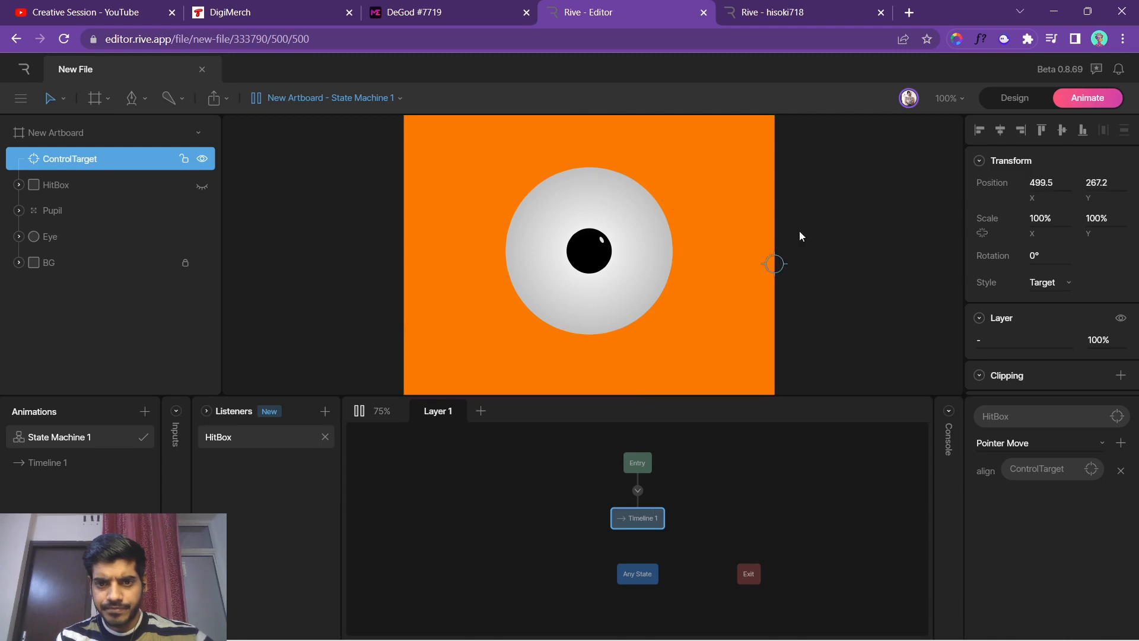
click(1014, 97)
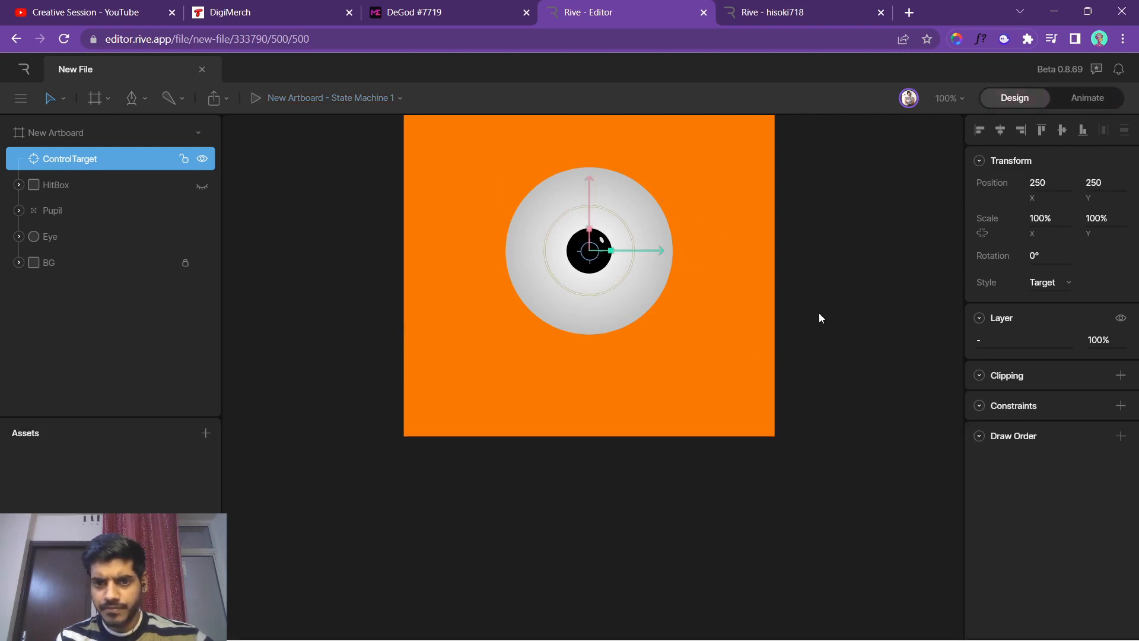
click(398, 236)
Add a Translation constraint to the Pupil group and open its settings.
click(83, 207)
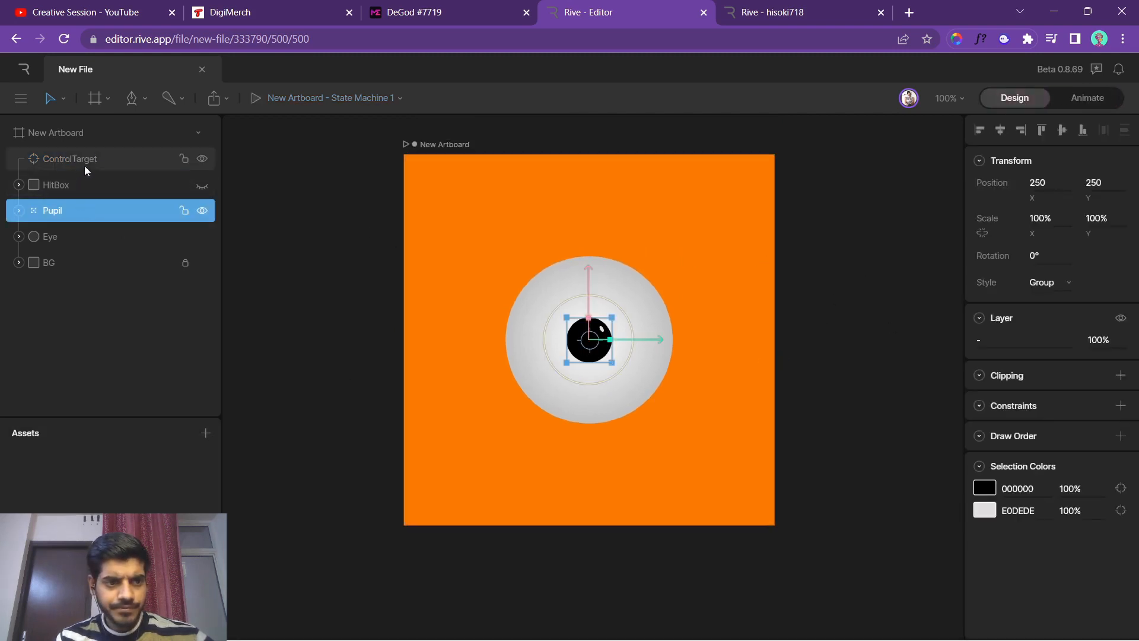
click(85, 159)
click(313, 224)
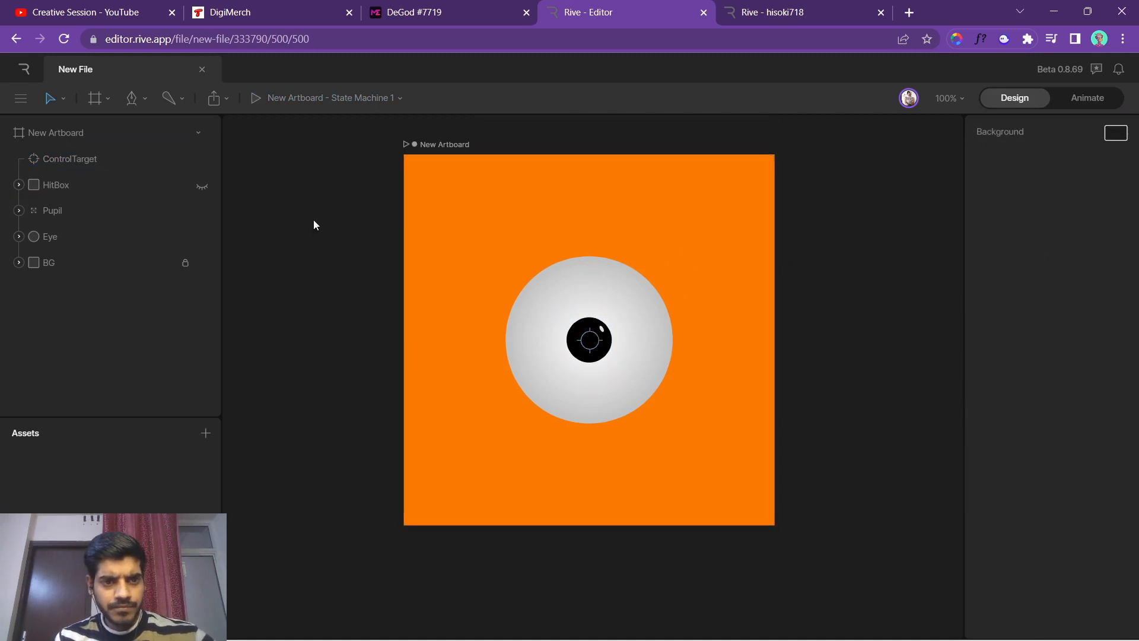
click(105, 212)
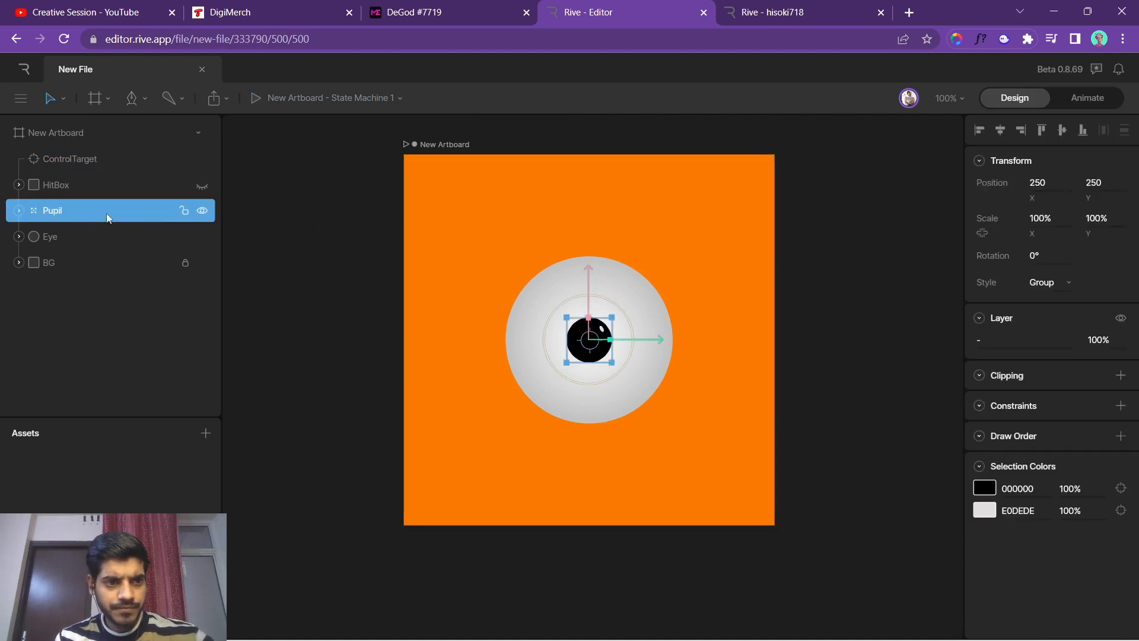
click(1120, 405)
click(1051, 509)
click(979, 427)
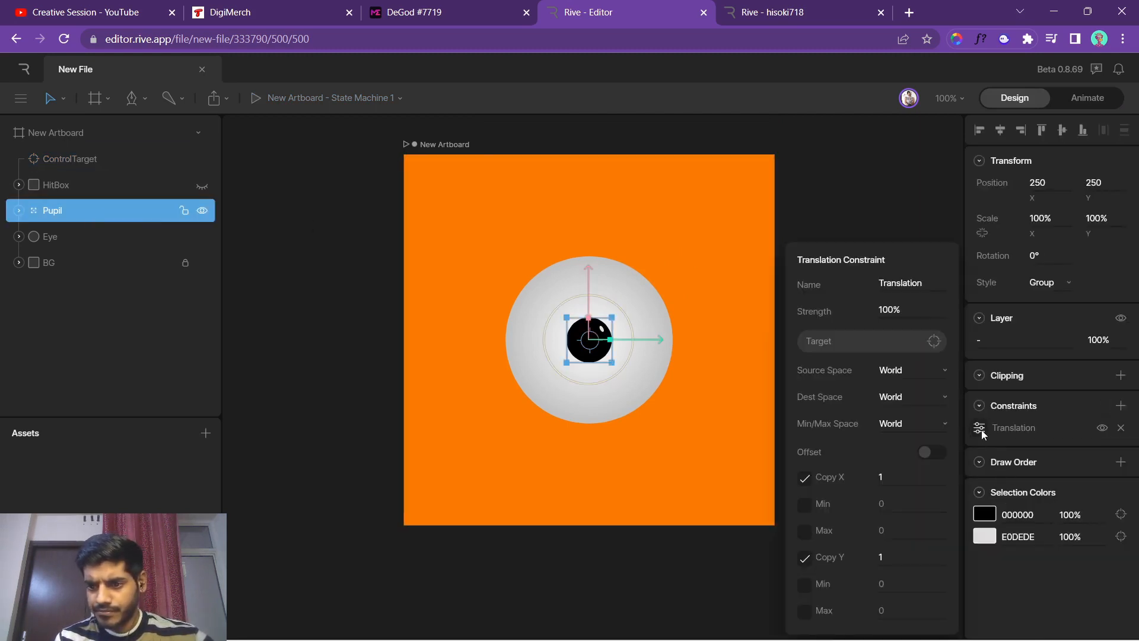
Set ControlTarget as the target of the Pupil's Translation constraint.
click(879, 342)
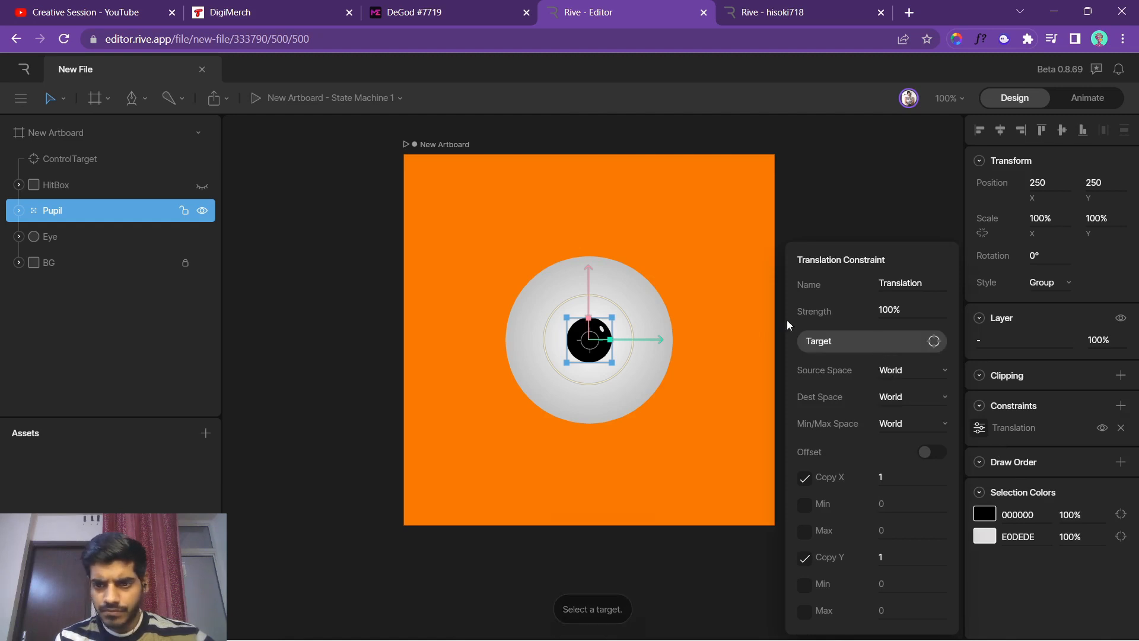
click(113, 159)
click(981, 431)
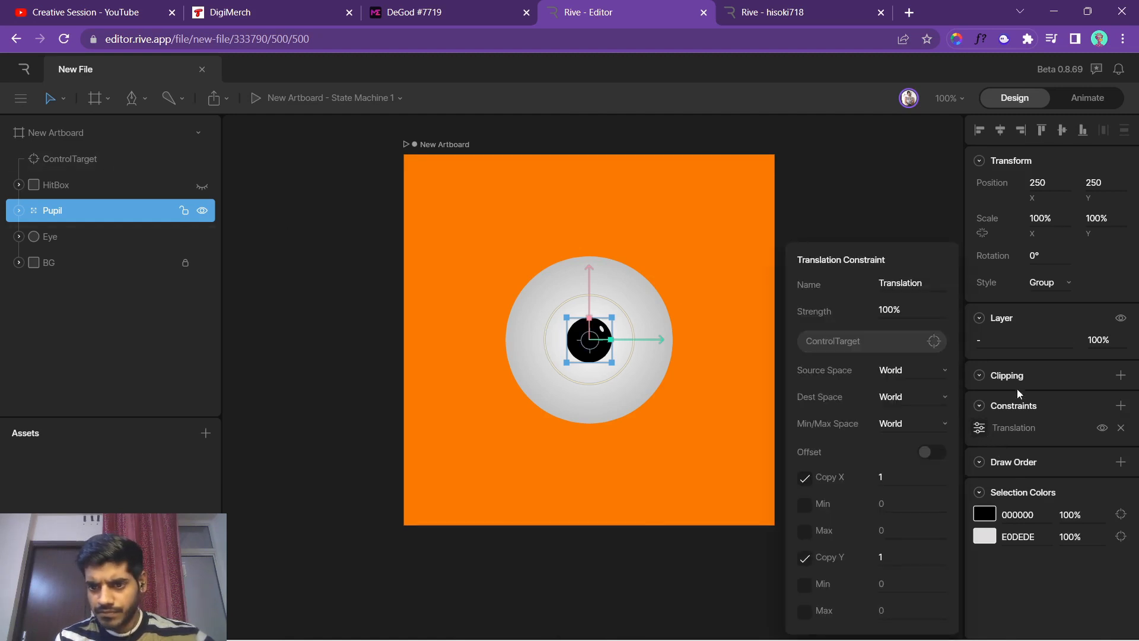
click(981, 429)
click(824, 291)
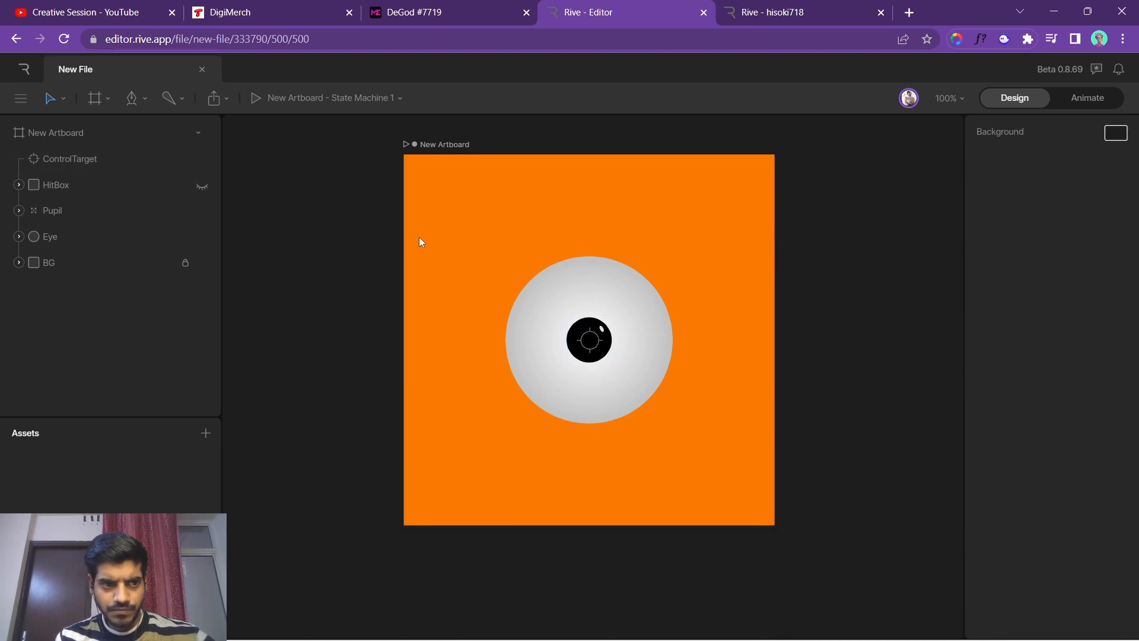
Add another empty group over the eye and centre it vertically and horizontally on the artboard.
click(64, 99)
click(96, 98)
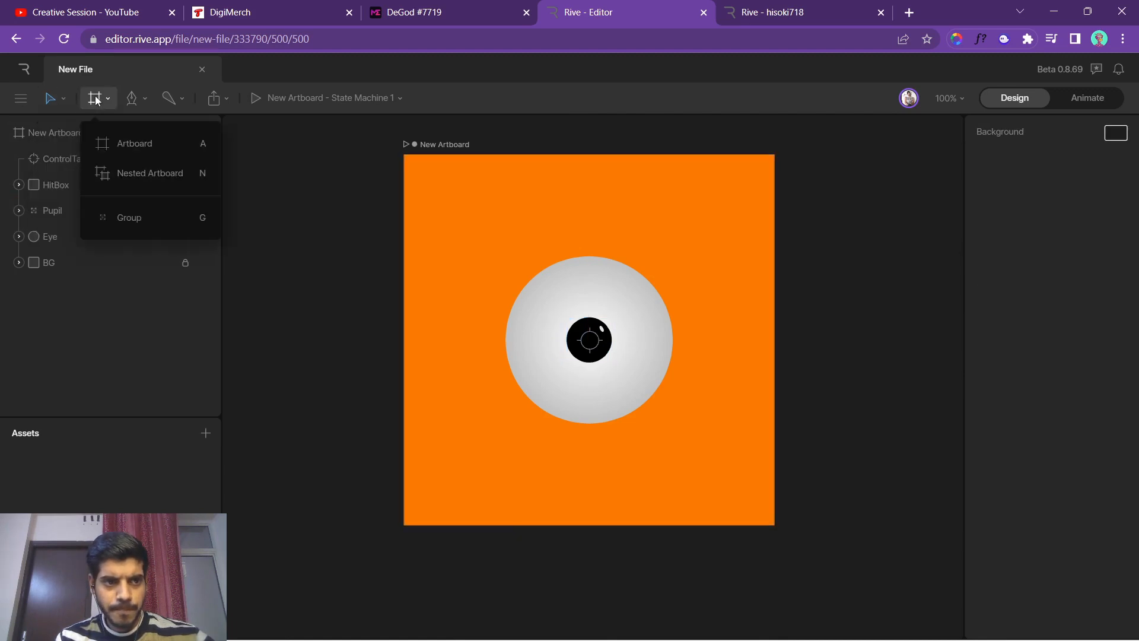
click(129, 218)
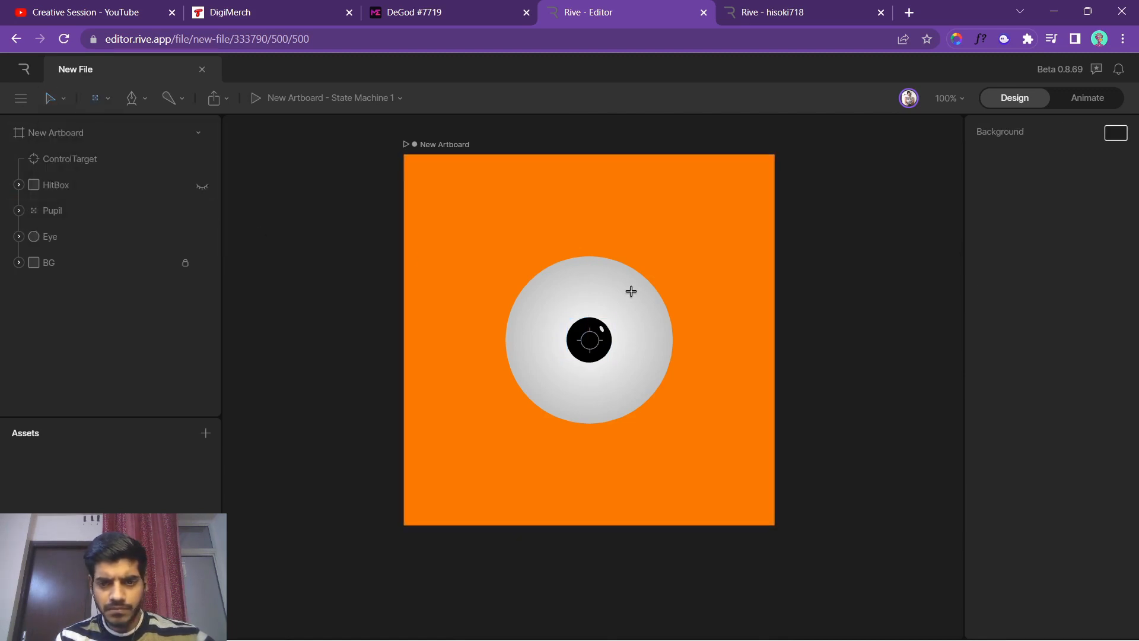
click(616, 336)
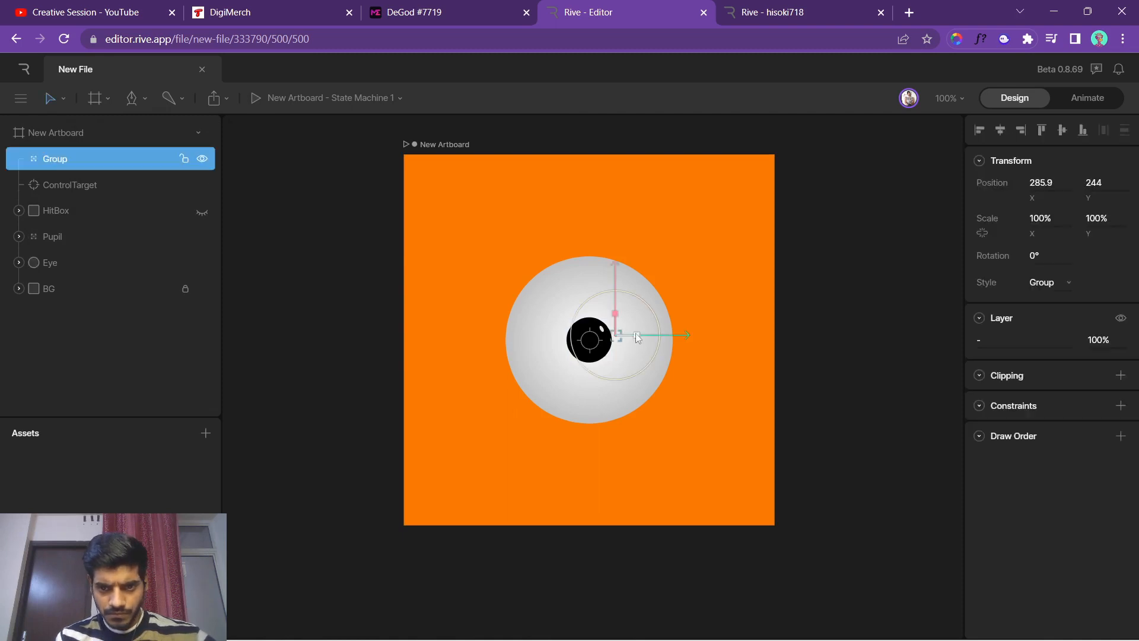
click(1062, 130)
click(1000, 130)
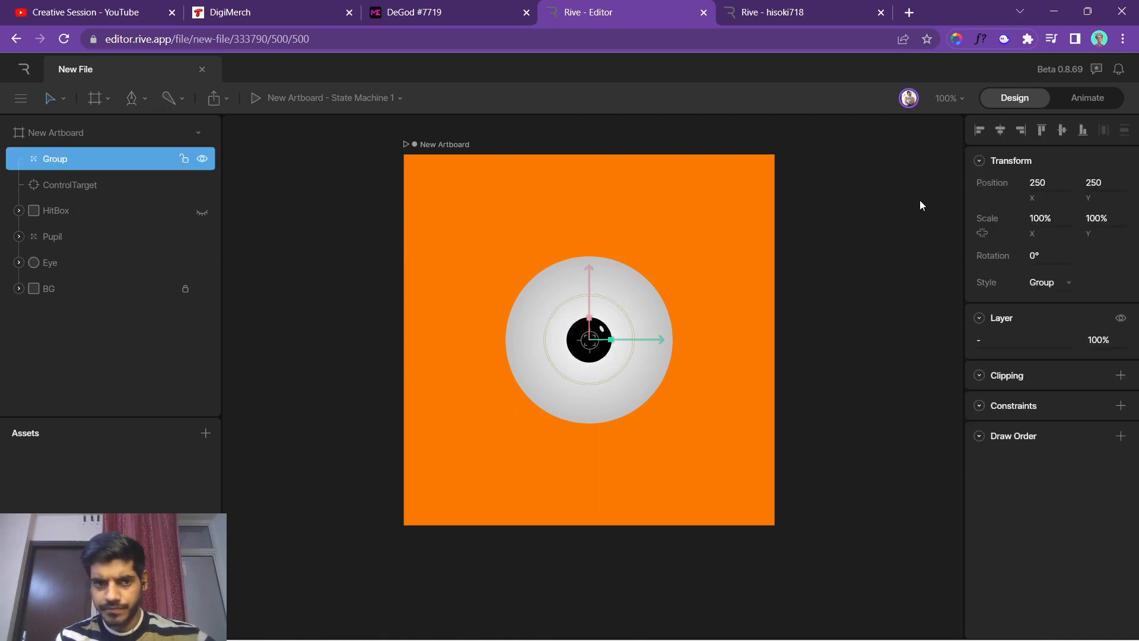
Rename the new centred group ControlLimit.
double_click(79, 157)
text(Co)
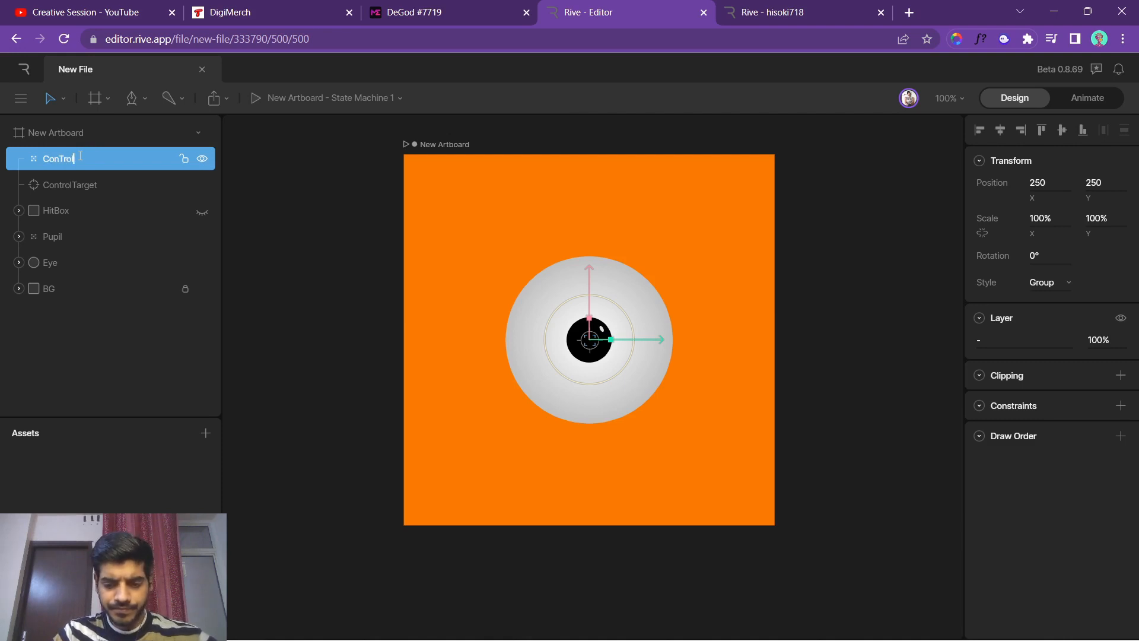
text(ntrol)
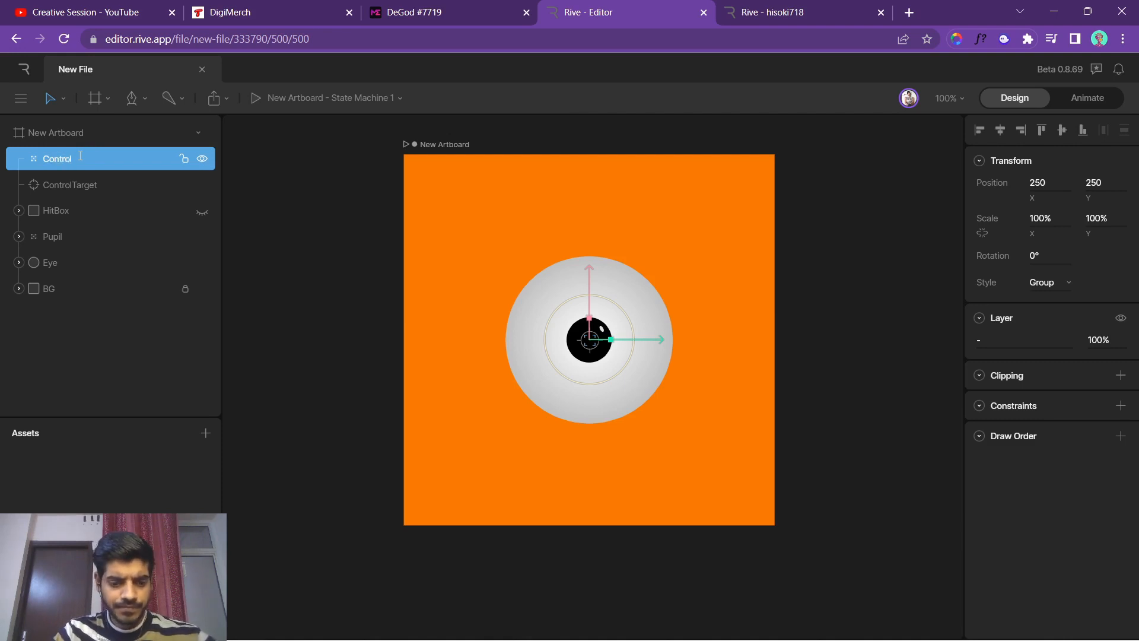
text(Limit)
key(Return)
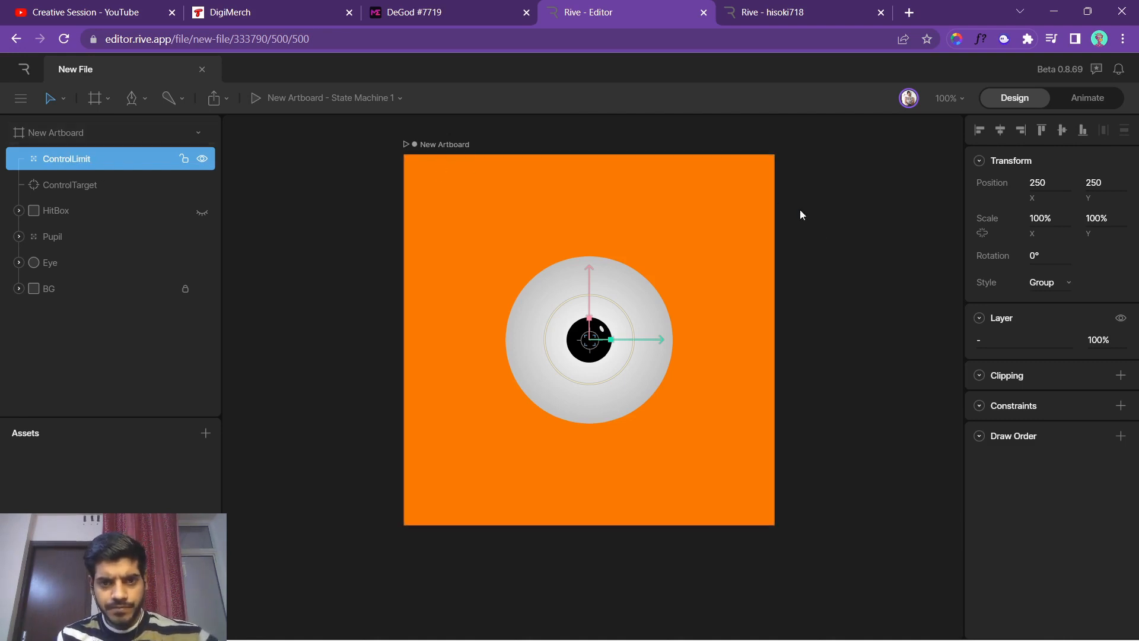
Add a Distance constraint to ControlTarget and set ControlLimit as the constraint's target.
click(117, 190)
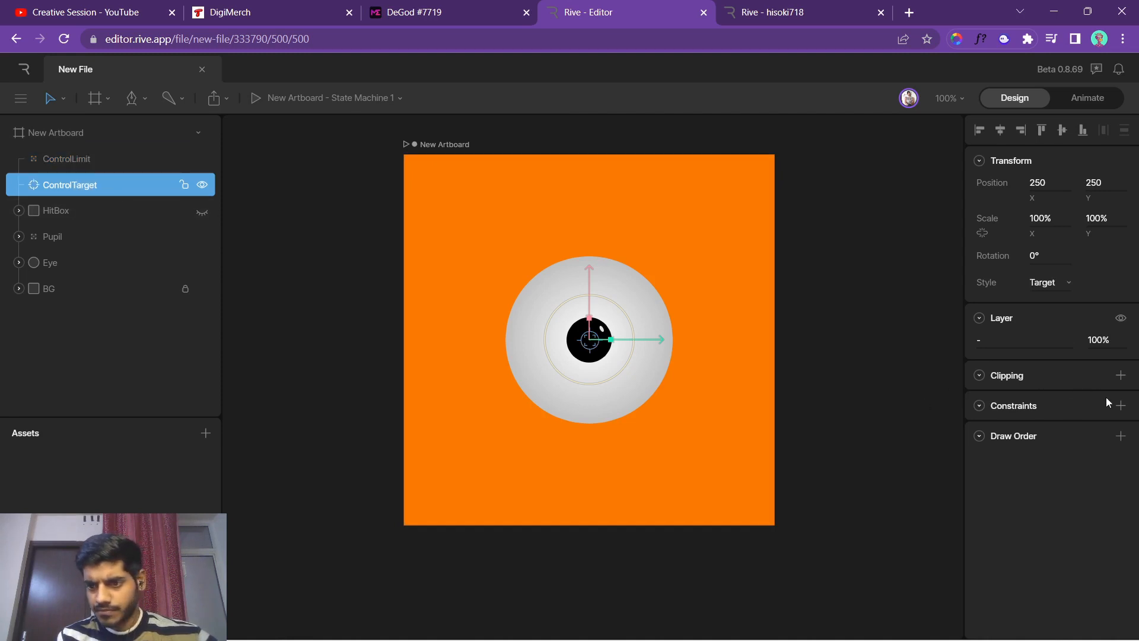
click(65, 234)
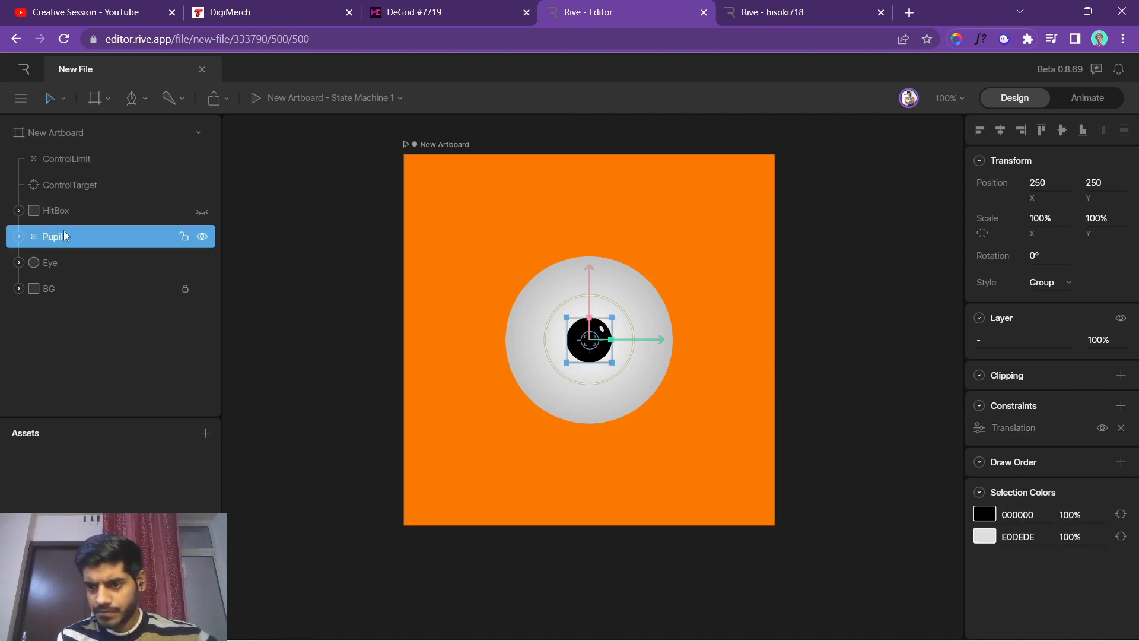
click(49, 184)
click(1120, 406)
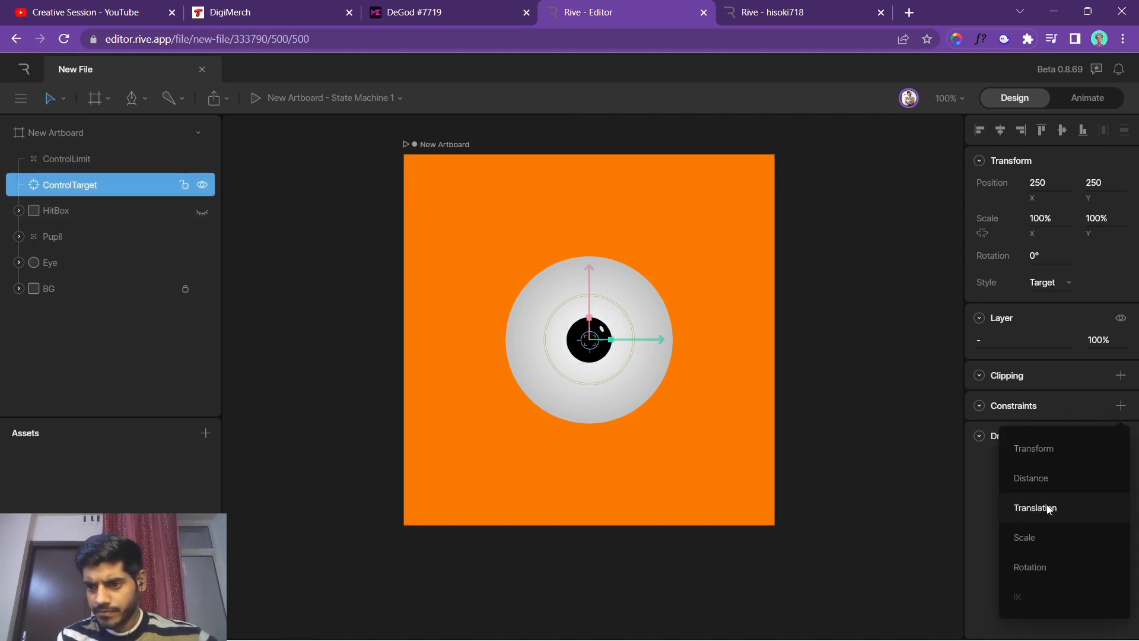
click(1023, 480)
click(997, 432)
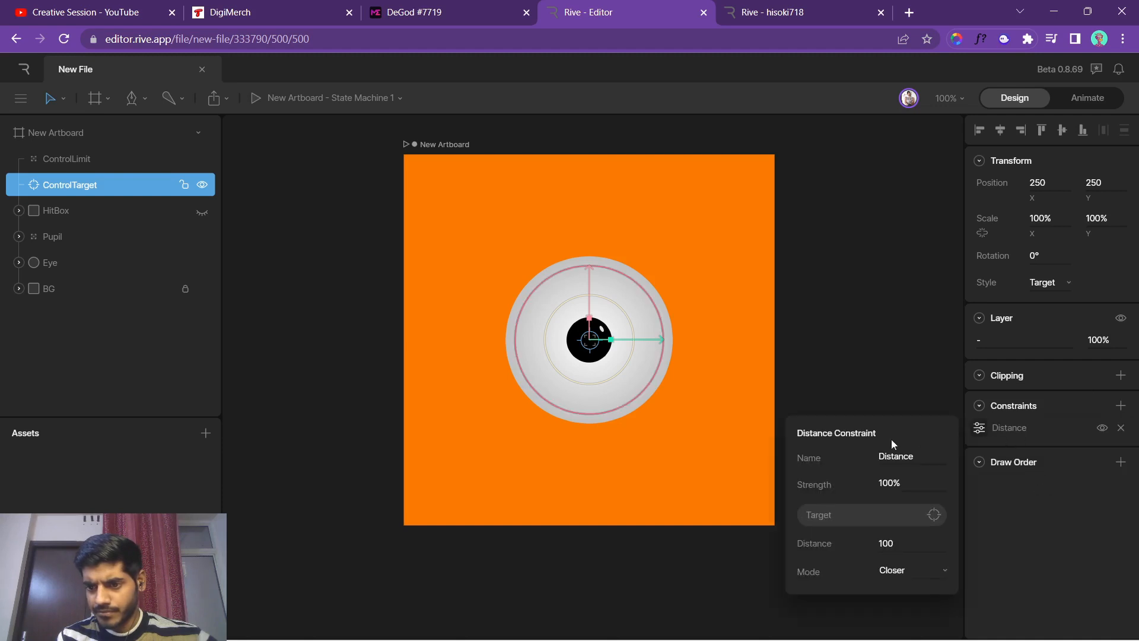
click(891, 516)
click(98, 158)
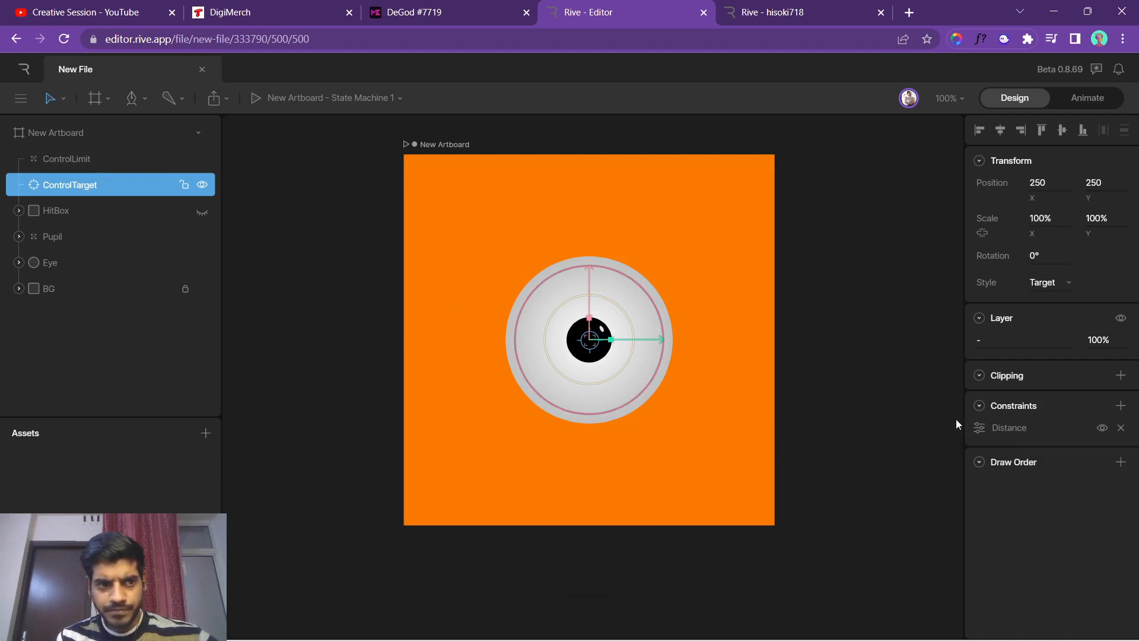
Set the distance of ControlTarget's Distance constraint to 132.8 and preview the pupil's movement in State Machine 1.
click(980, 429)
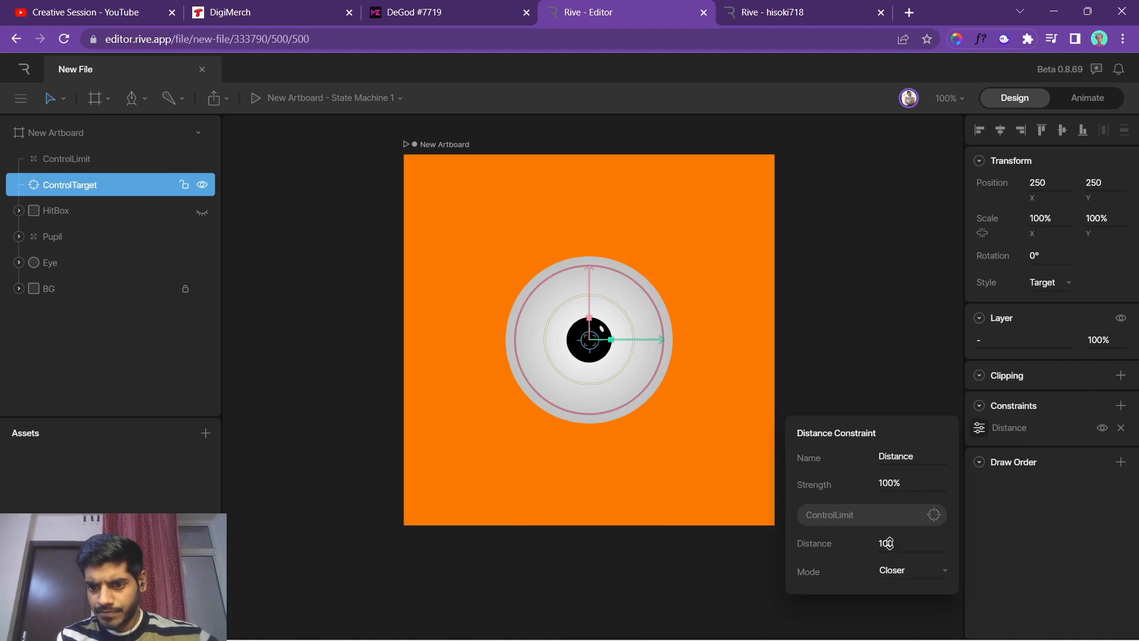
drag(888, 543, 888, 518)
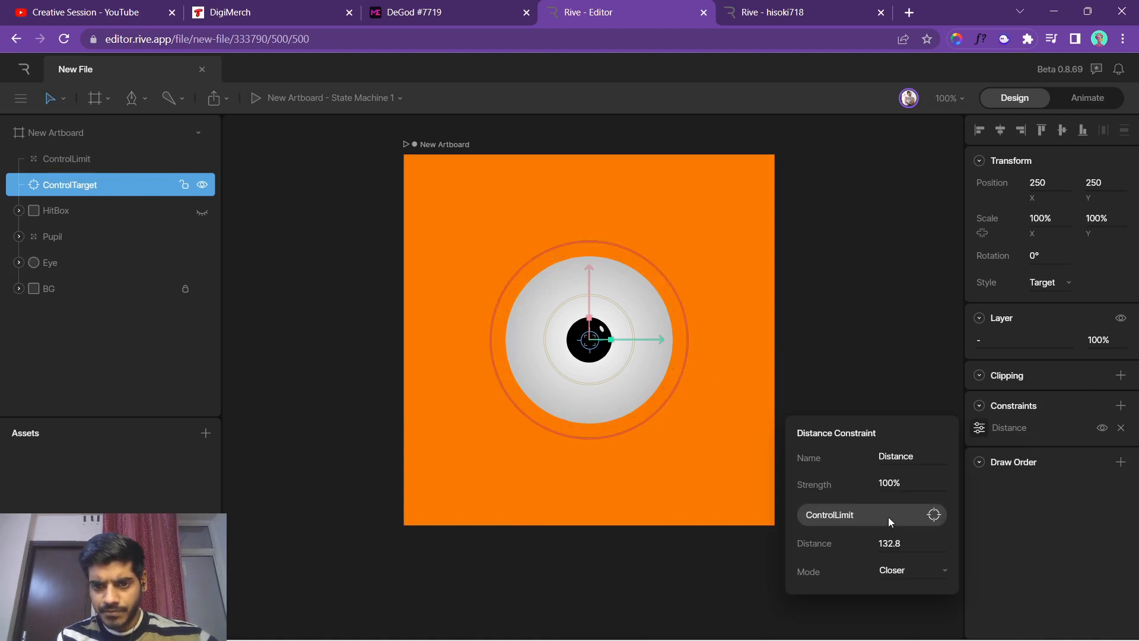
click(936, 281)
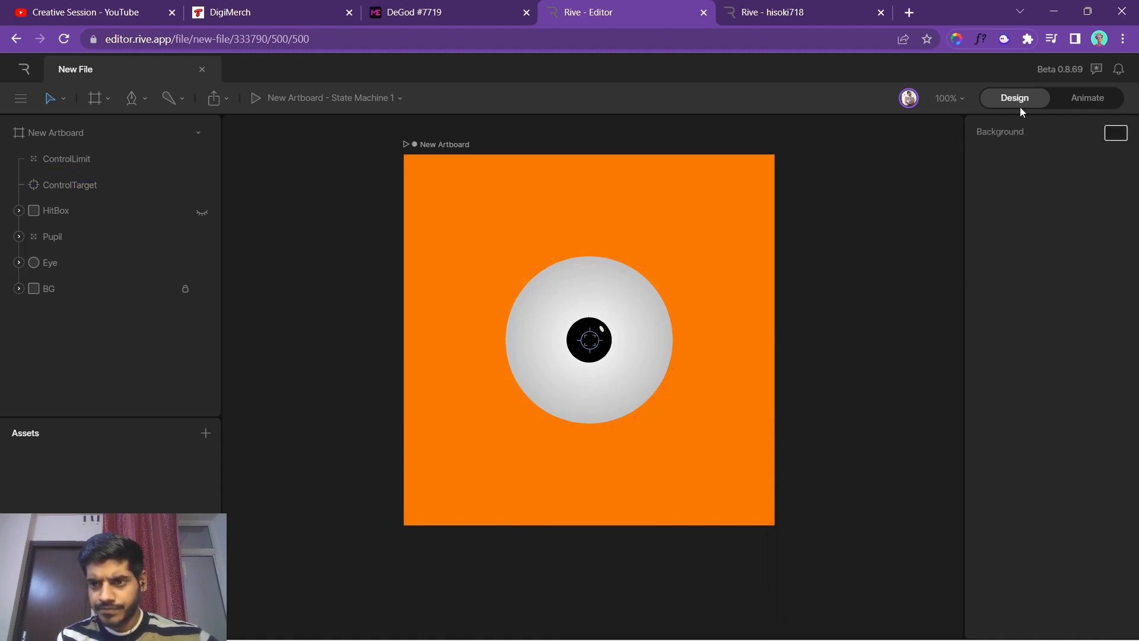
click(1088, 98)
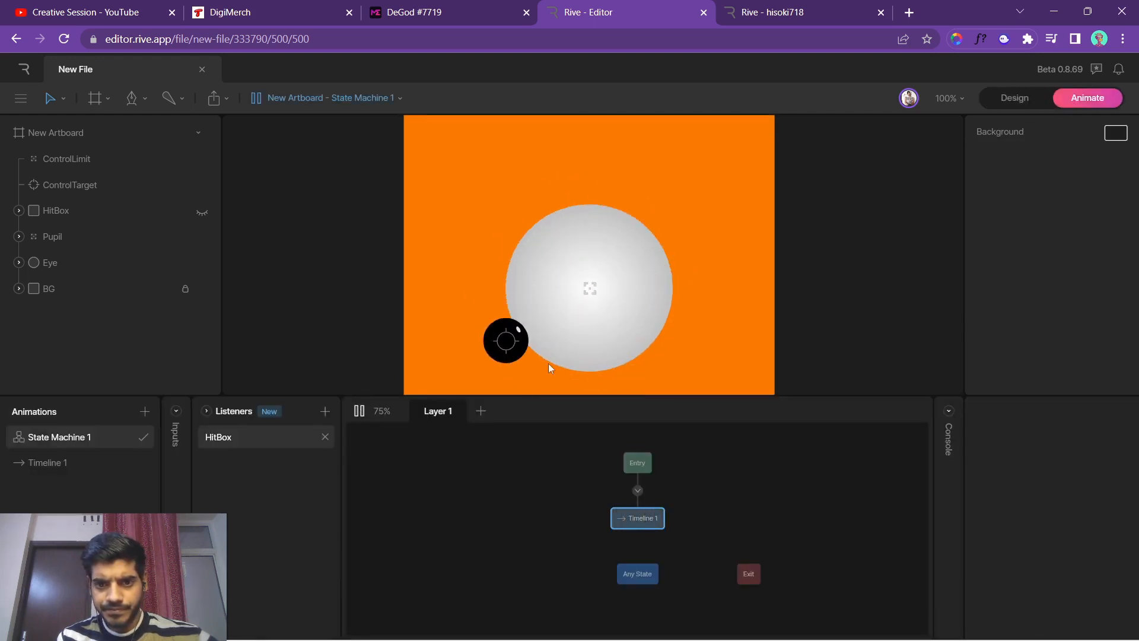
click(1015, 98)
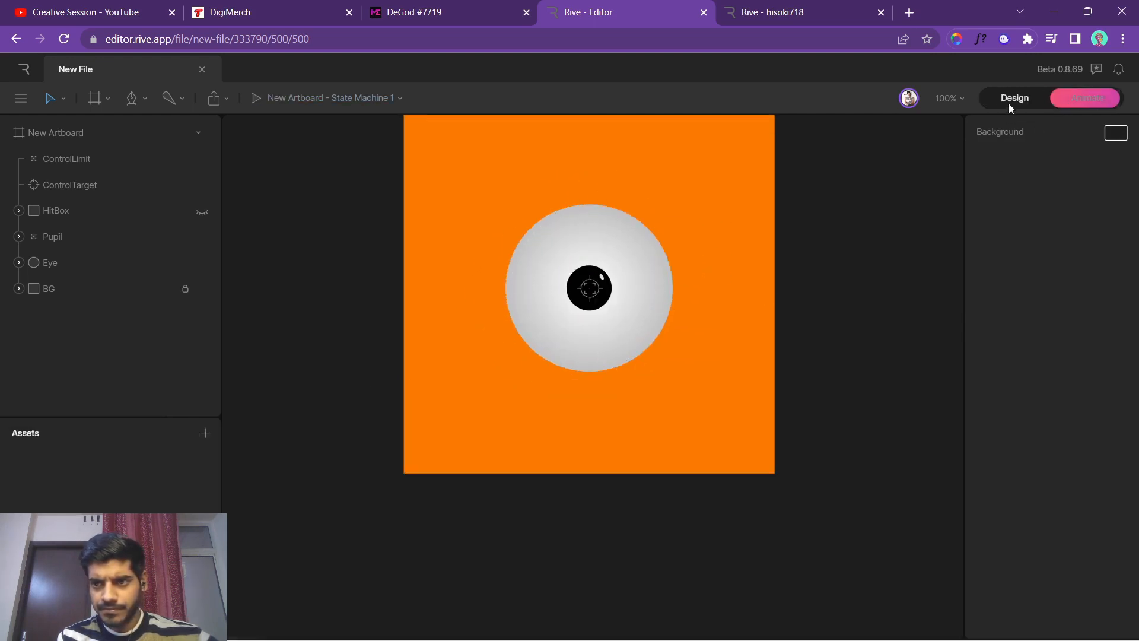
Set the strength of the Pupil group's Translation constraint to 50%.
click(57, 237)
click(979, 428)
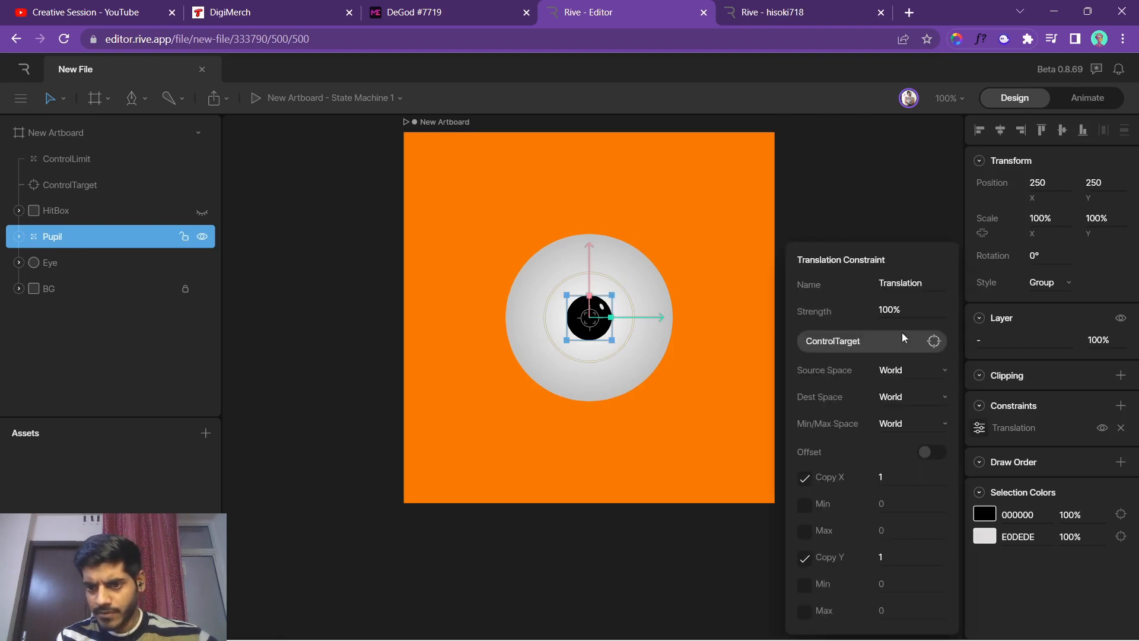
click(890, 310)
text(50)
key(Return)
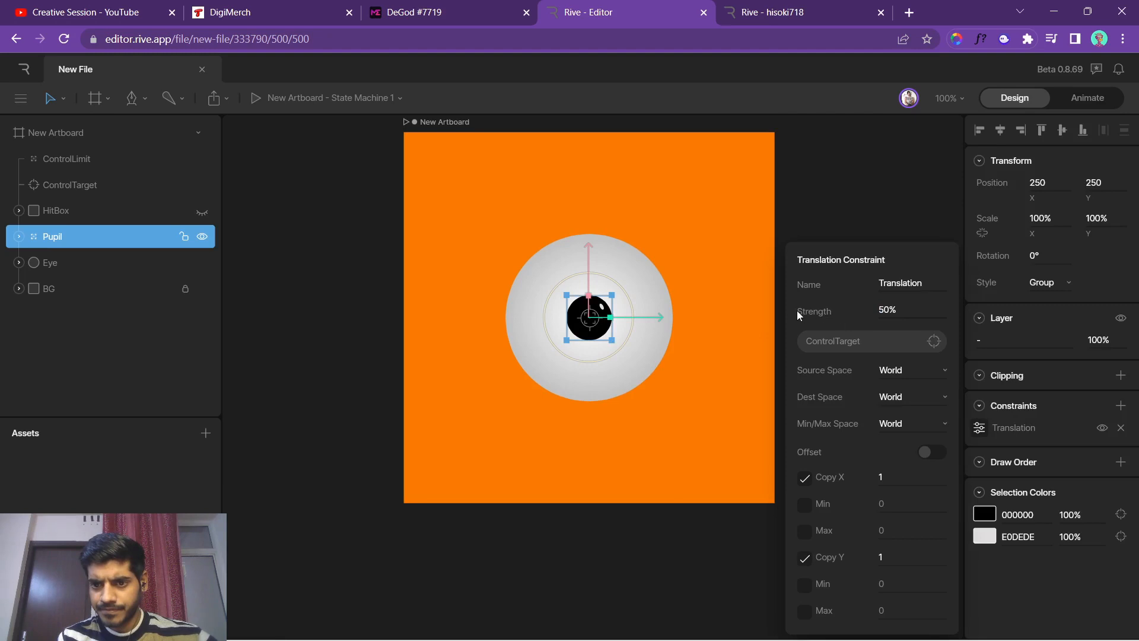
click(980, 428)
click(980, 428)
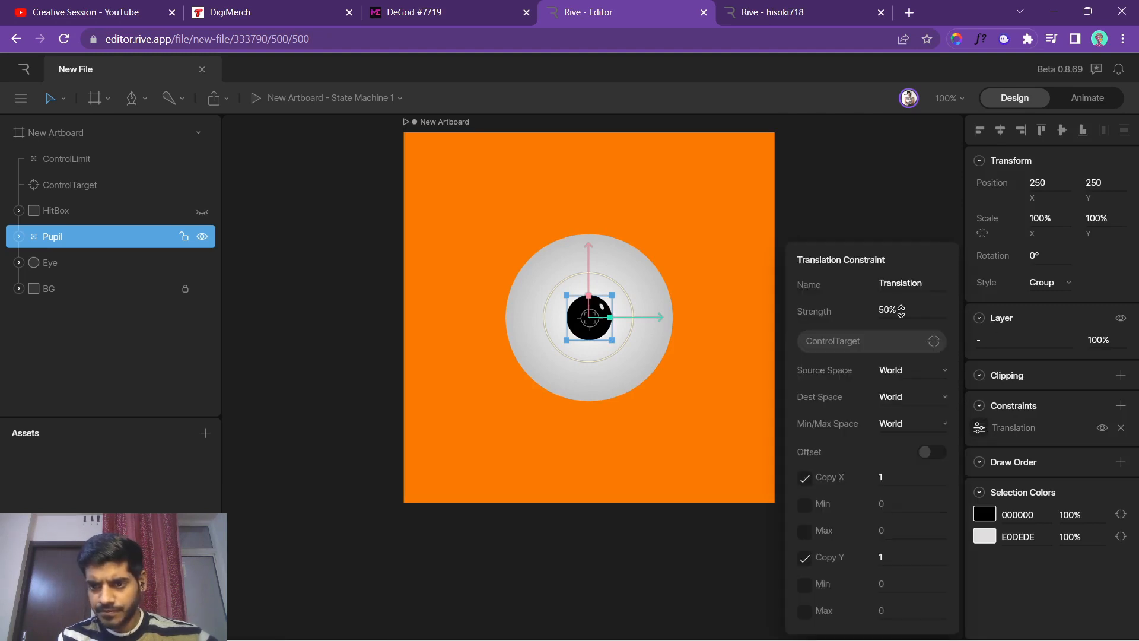
click(980, 428)
Play State Machine 1 and test how far the pupil follows the pointer around the eye.
click(1085, 98)
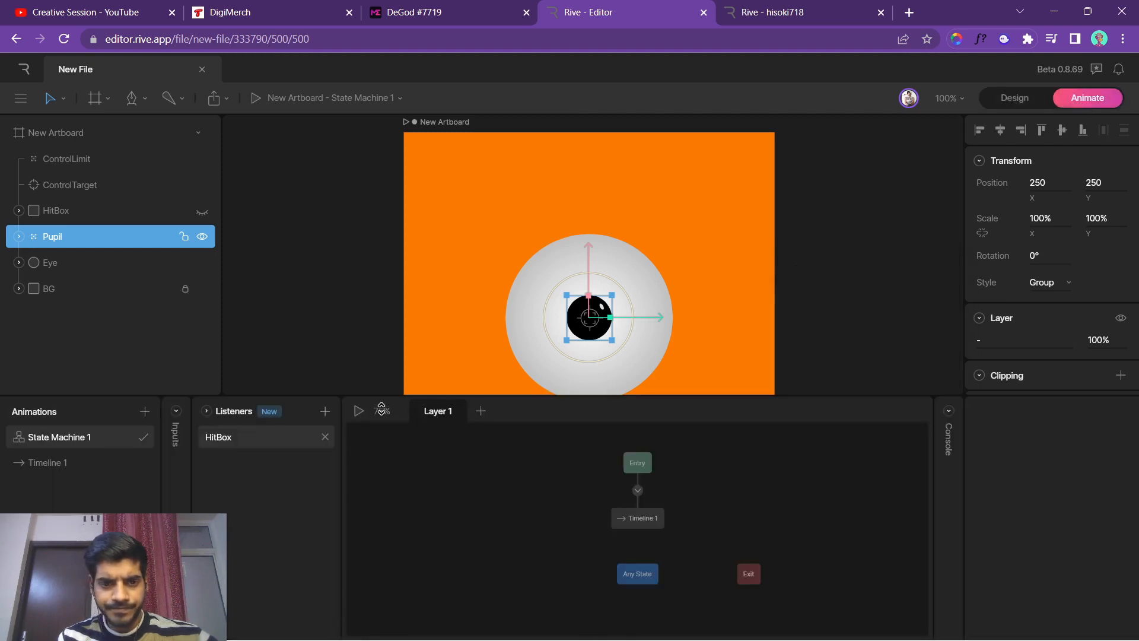
click(359, 411)
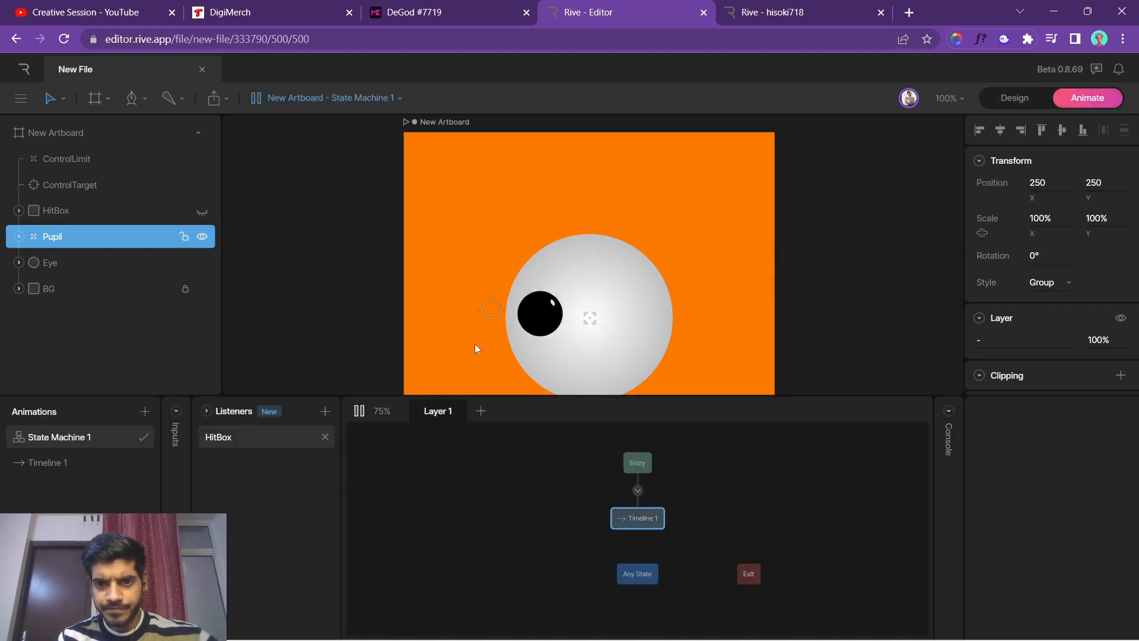
scroll(610, 308, down, 2)
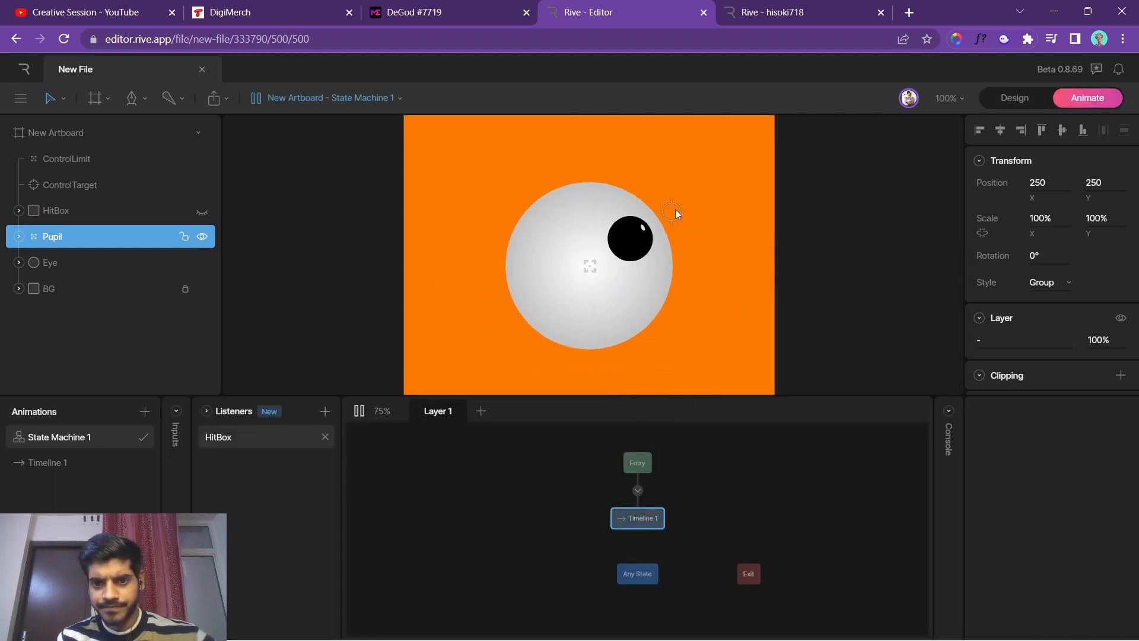
key(ctrl+minus)
key(ctrl+minus)
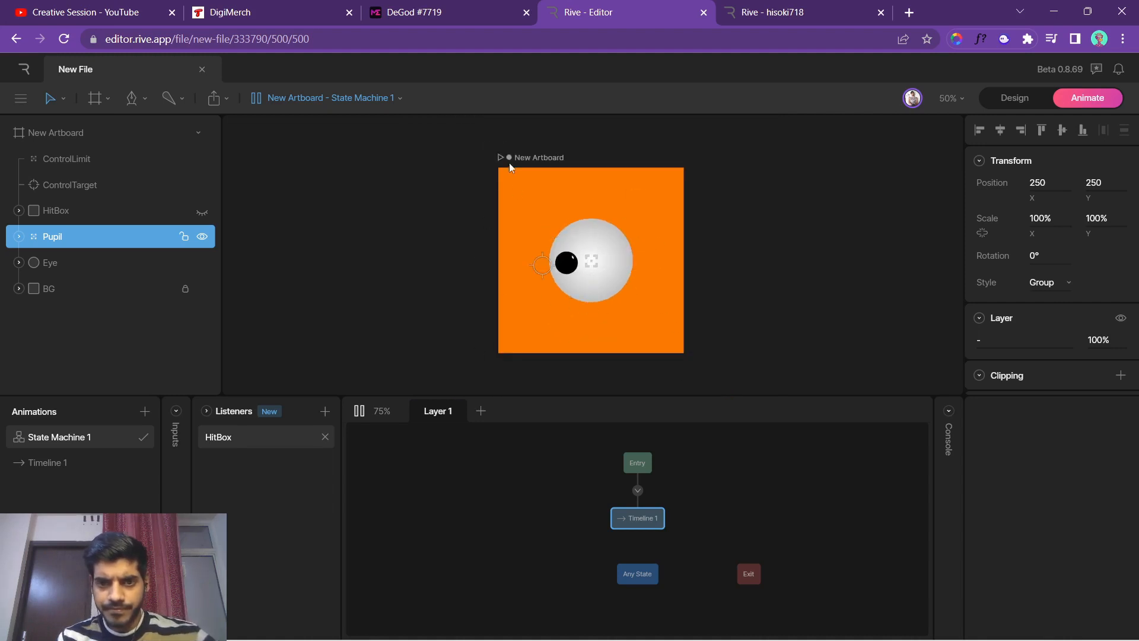
Set the distance of ControlTarget's Distance constraint to 172.
click(1015, 98)
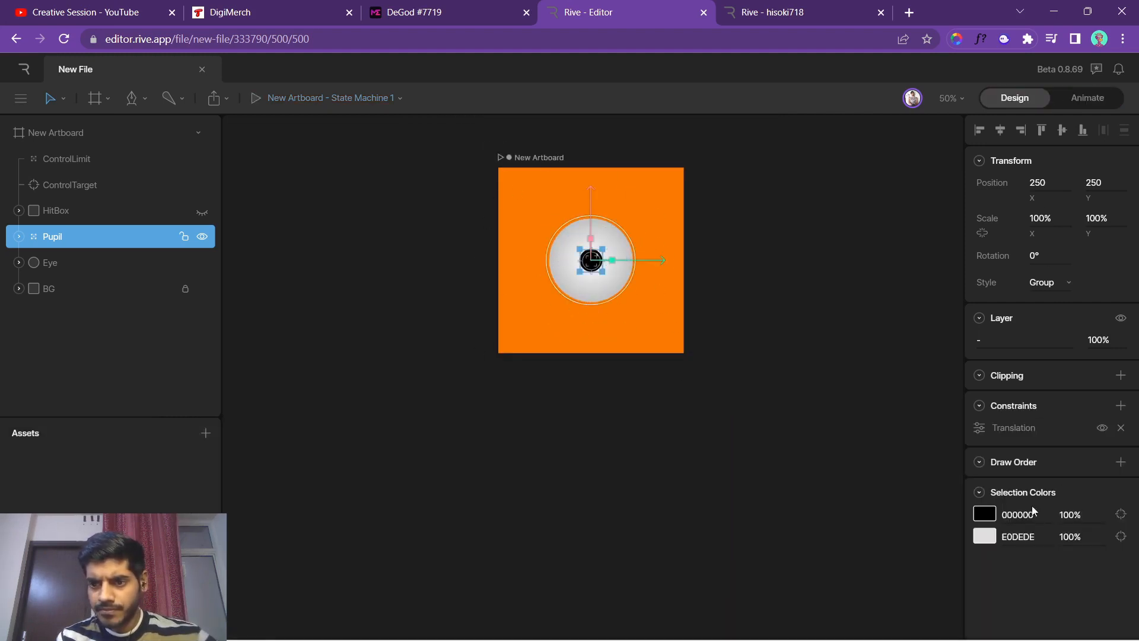
click(60, 158)
click(70, 187)
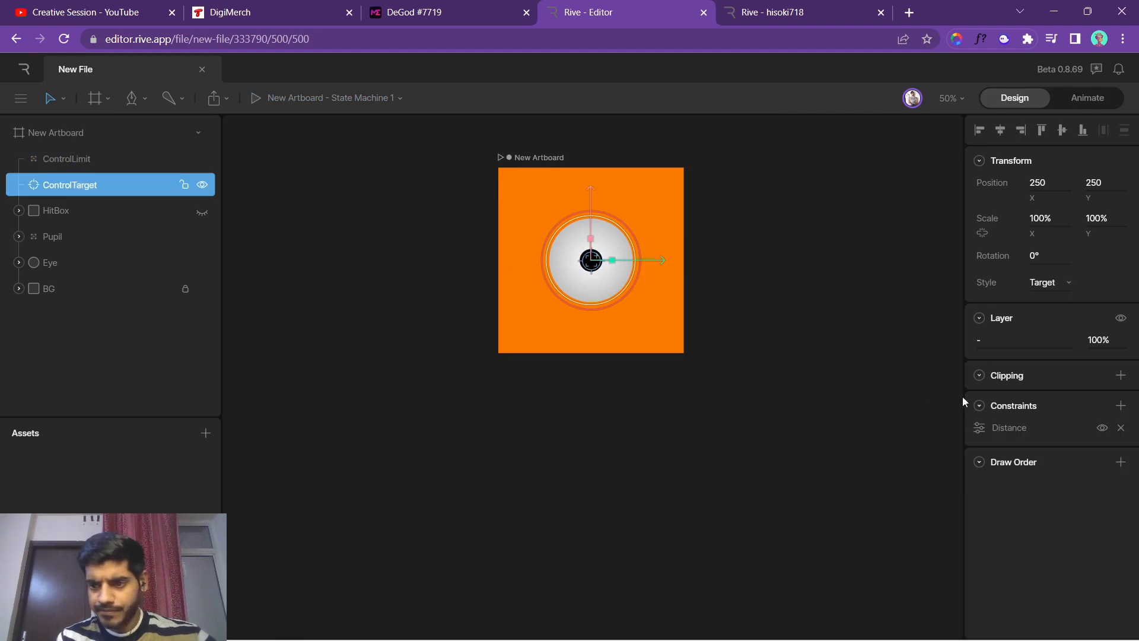
click(981, 427)
drag(887, 540, 886, 512)
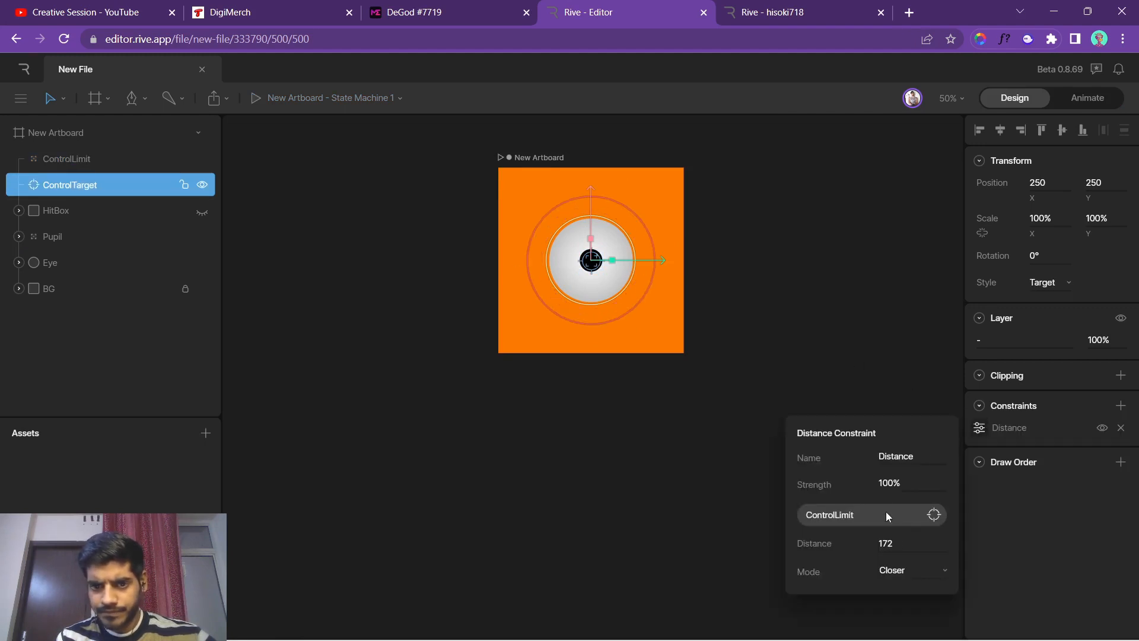
Play State Machine 1 again to check the pupil's range with the wider distance limit, and return to design mode.
click(1087, 98)
click(359, 410)
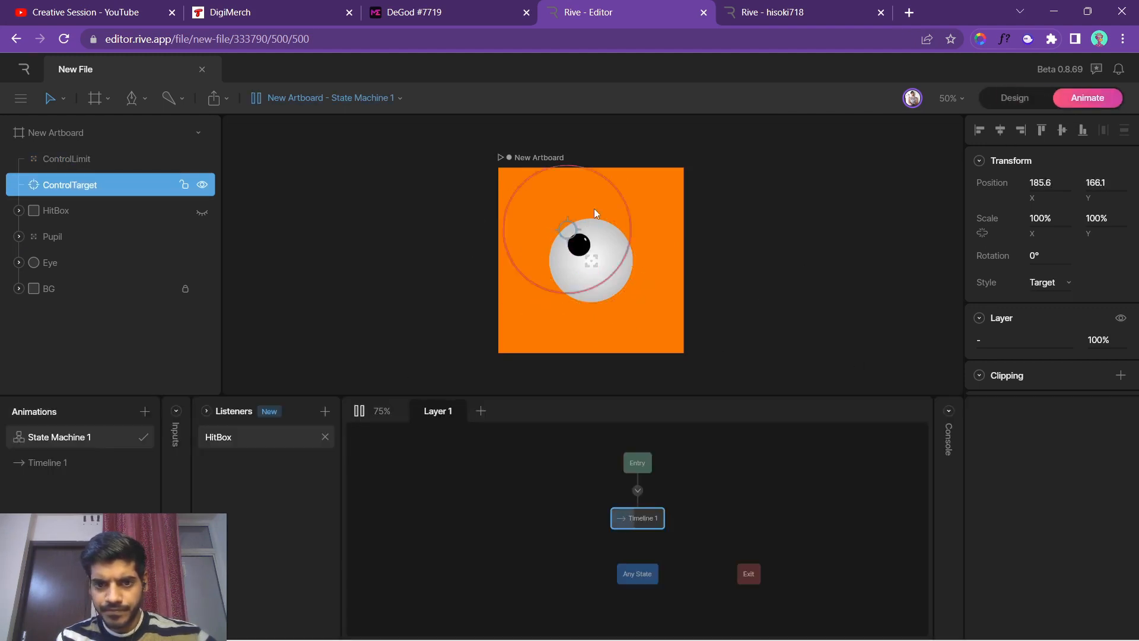
click(99, 289)
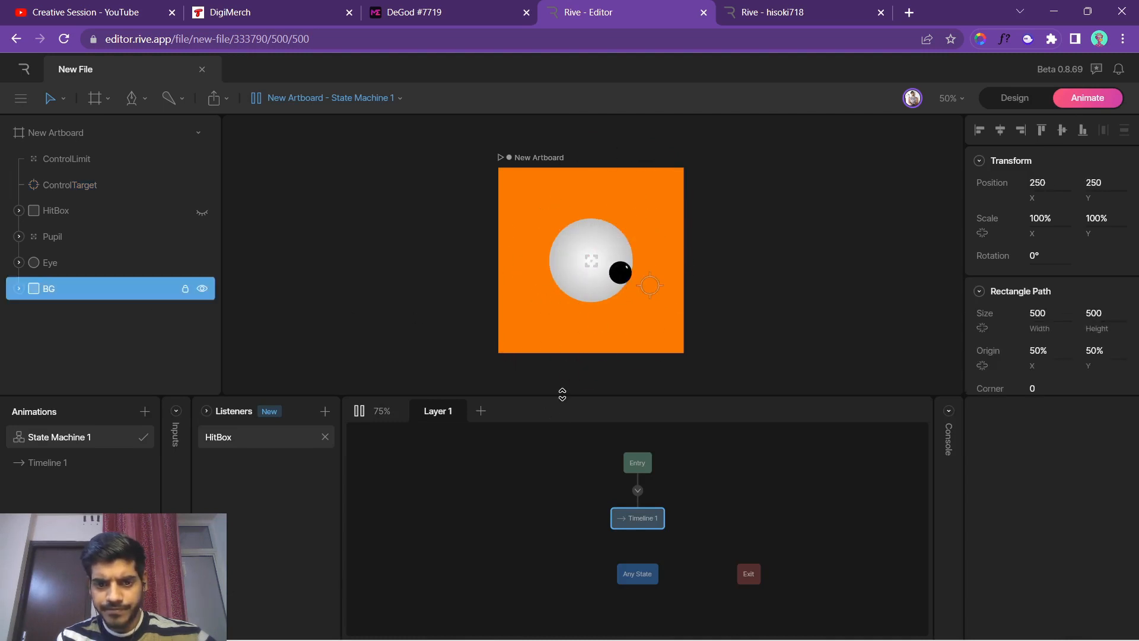
drag(562, 394, 563, 416)
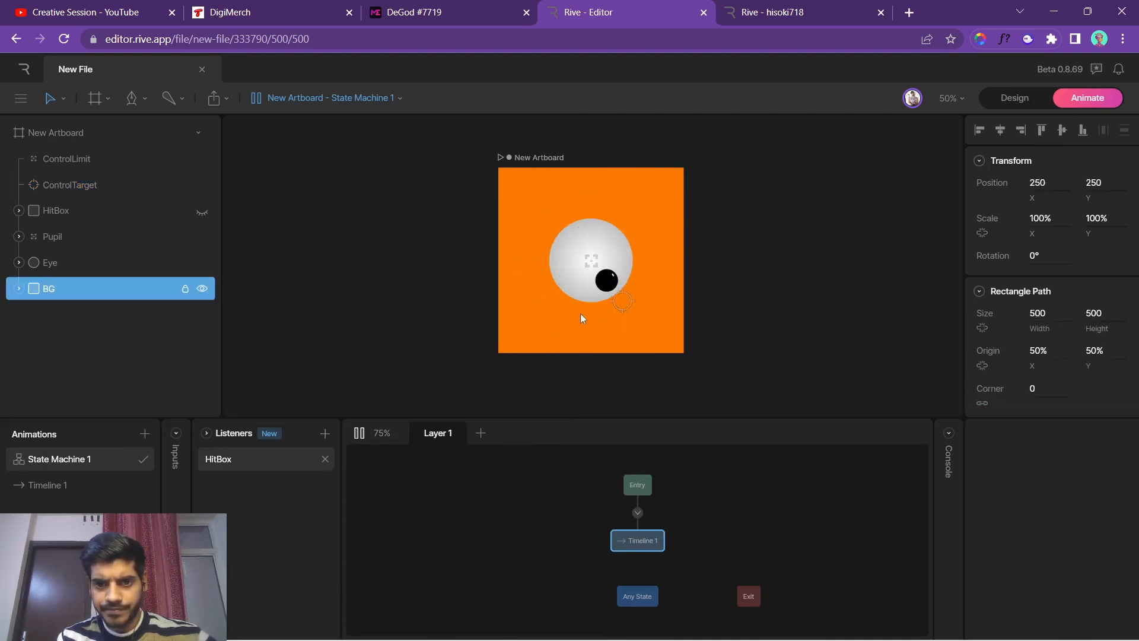
click(1016, 100)
click(790, 300)
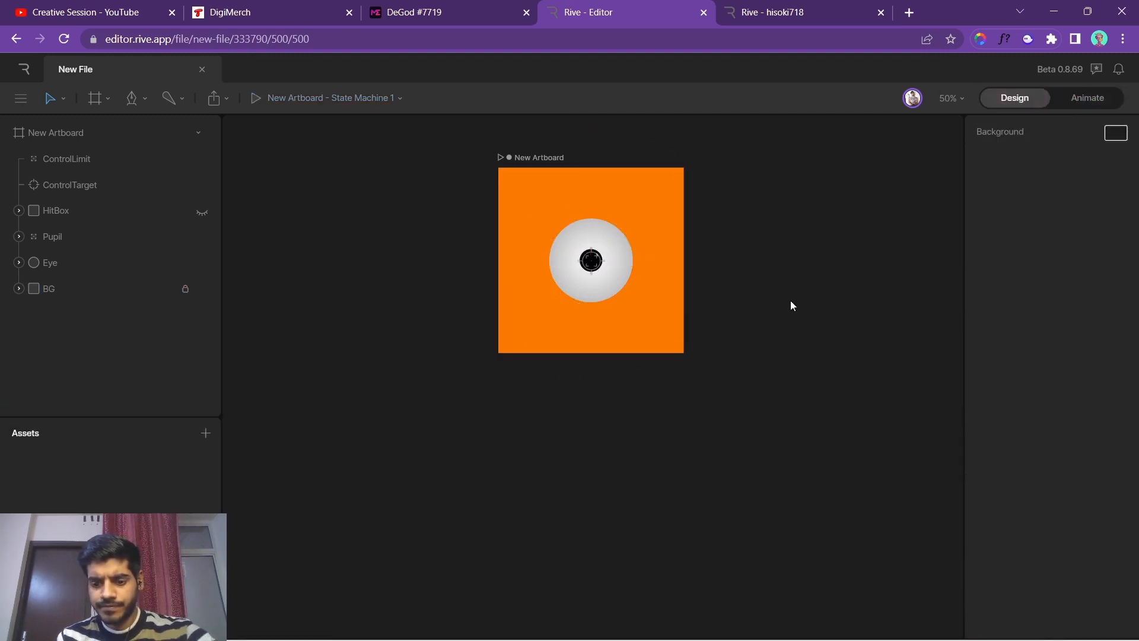
key(ctrl+equal)
scroll(793, 306, up, 2)
scroll(792, 310, up, 3)
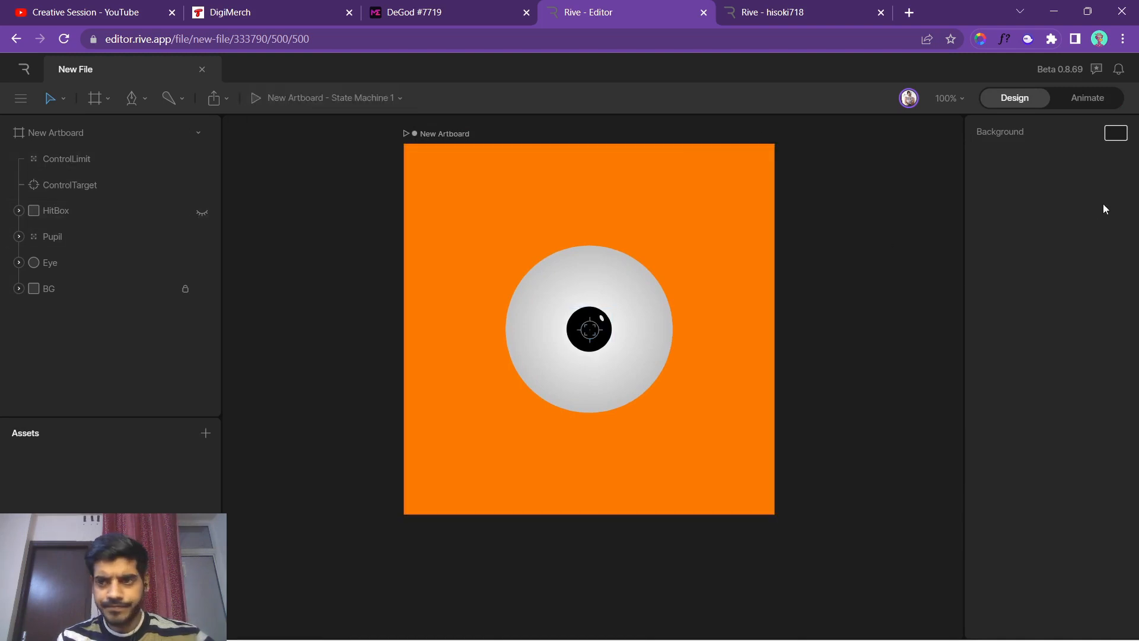
click(756, 622)
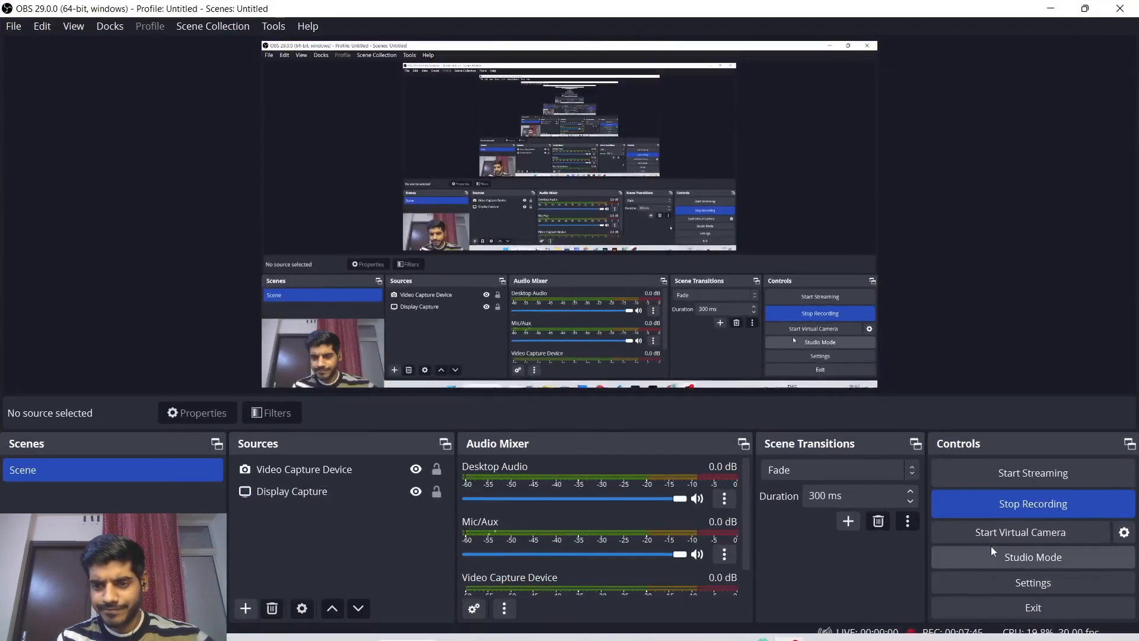